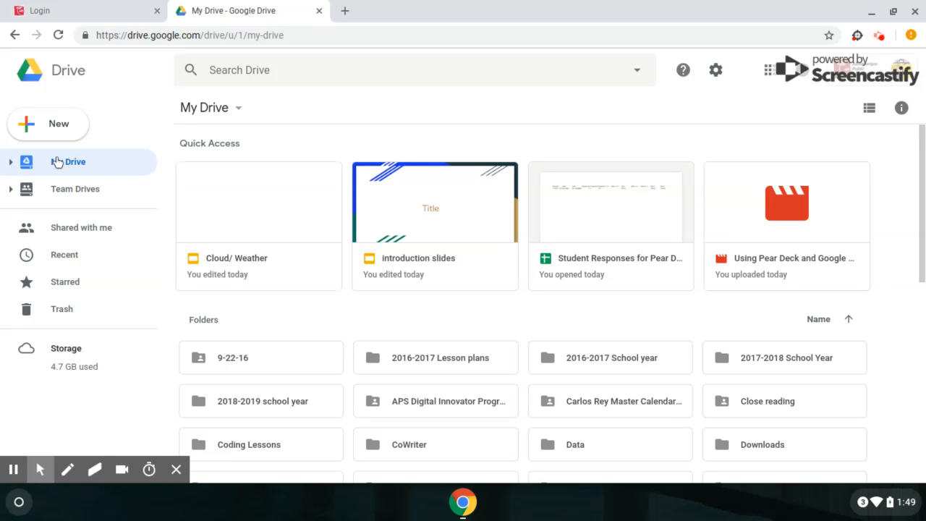
Step: Create a new blank Google Form in My Drive
{"action": "left_click", "coordinate": [76, 119]}
{"action": "mouse_move", "coordinate": [90, 282]}
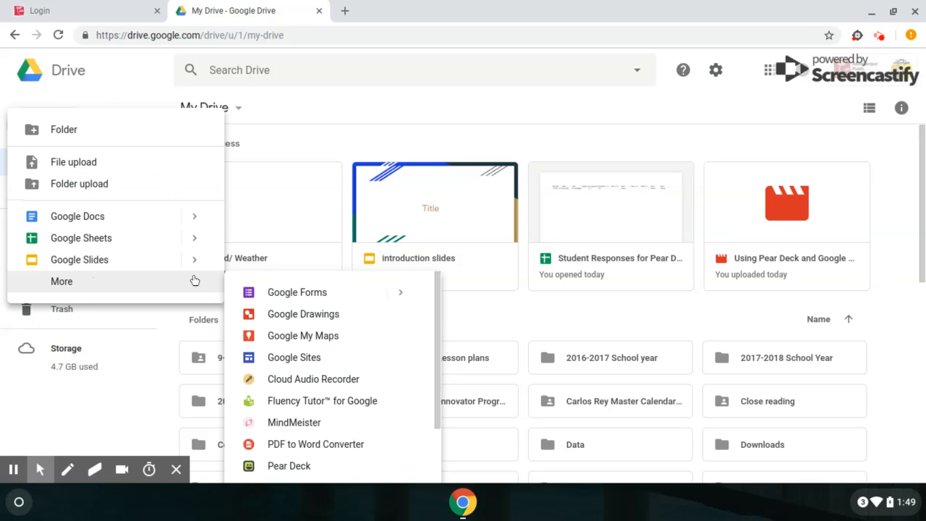
{"action": "left_click", "coordinate": [287, 293]}
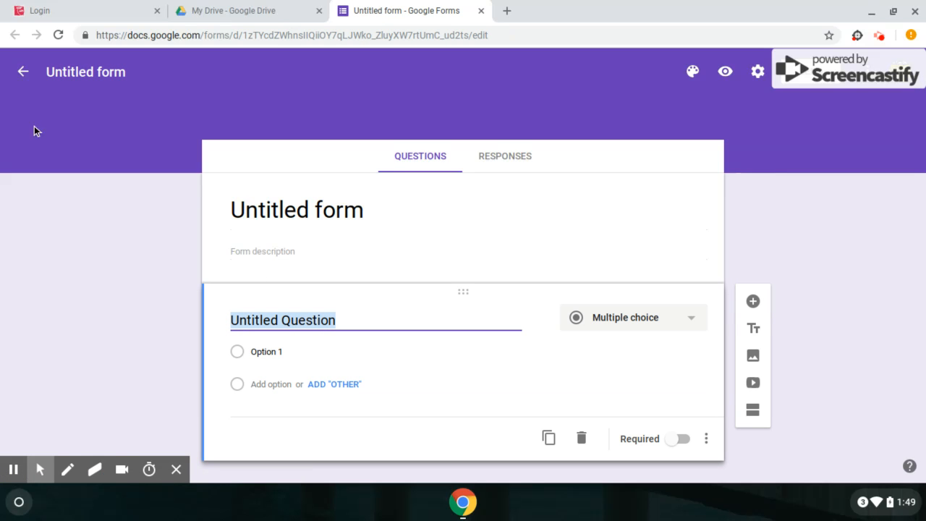
Step: Rename the untitled form as "Weather Quiz"
{"action": "left_click", "coordinate": [122, 72]}
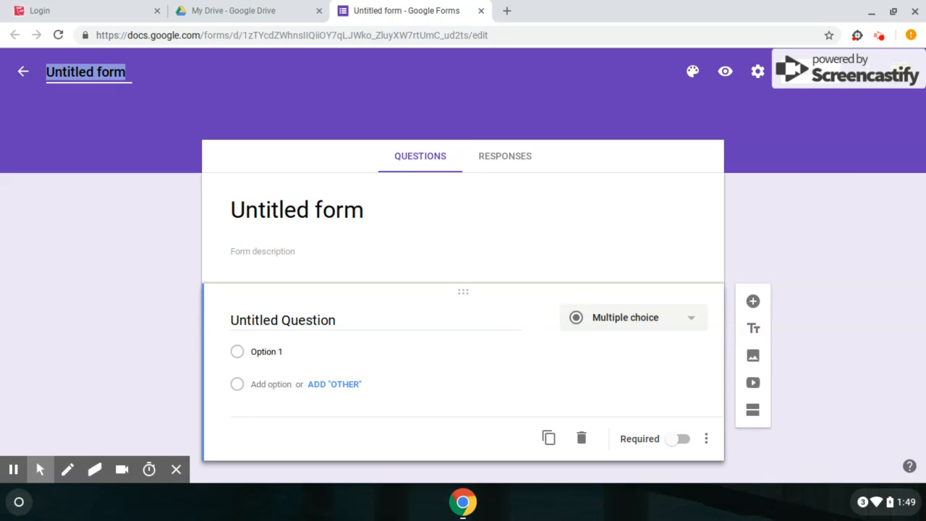
{"action": "key", "text": "BackSpace"}
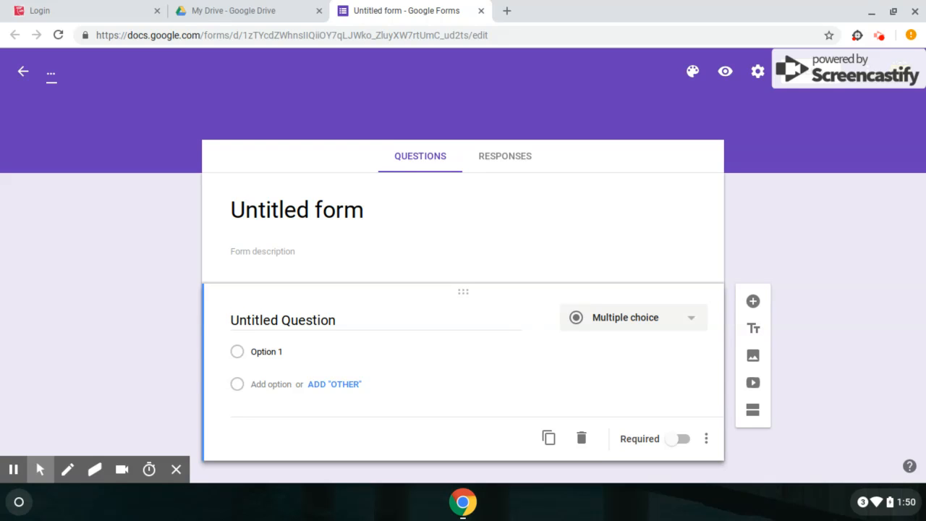
{"action": "type", "text": "QEa"}
{"action": "key", "text": "BackSpace"}
{"action": "key", "text": "BackSpace"}
{"action": "key", "text": "BackSpace"}
{"action": "type", "text": "Weather"}
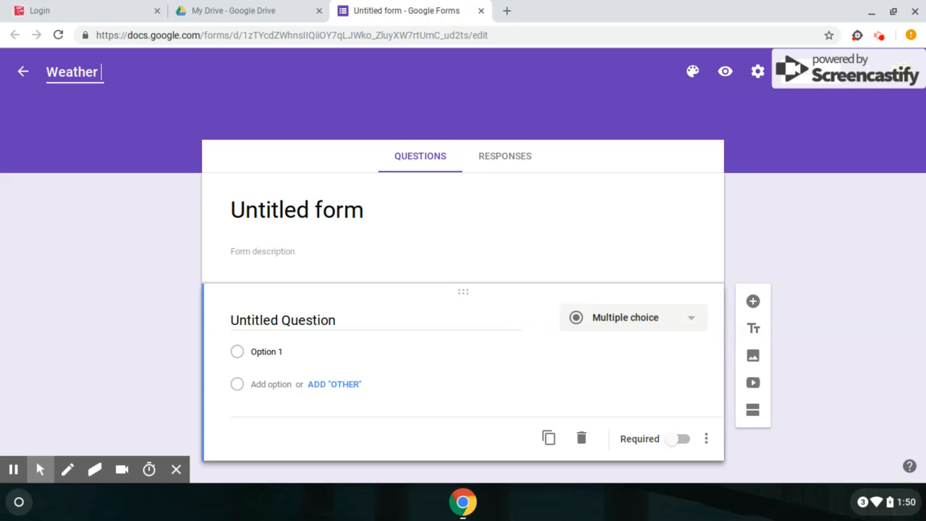
{"action": "type", "text": "Quix"}
{"action": "left_click", "coordinate": [839, 158]}
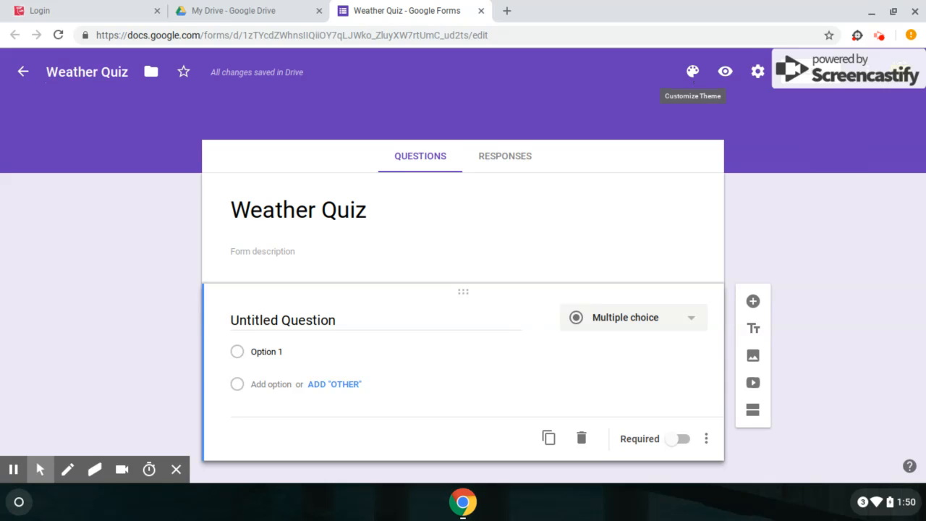
Step: Review the form's general, presentation and quiz settings, and look over its additional form options
{"action": "left_click", "coordinate": [754, 75]}
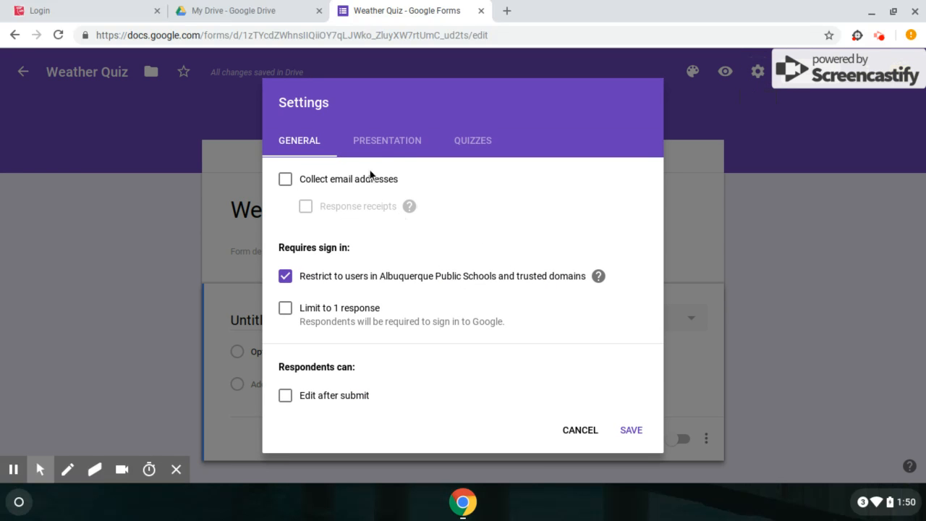
{"action": "left_click", "coordinate": [386, 150]}
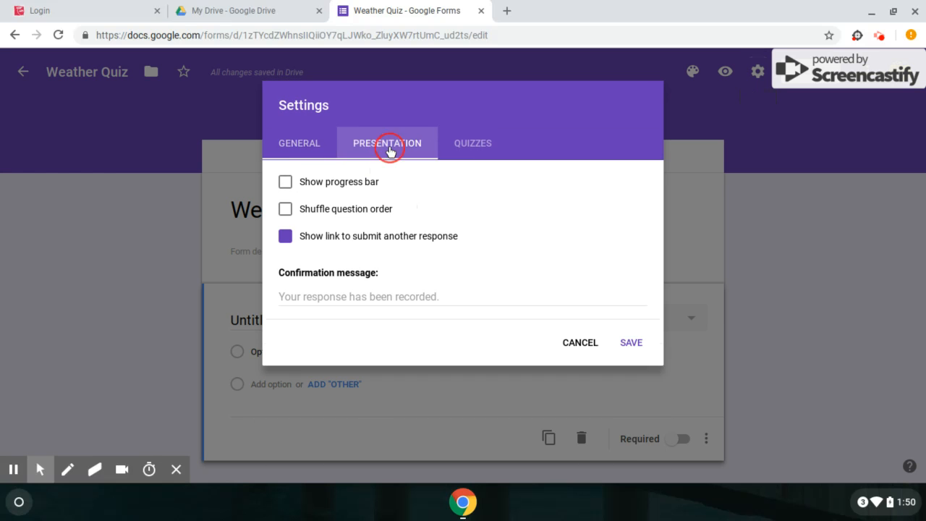
{"action": "left_click", "coordinate": [473, 145]}
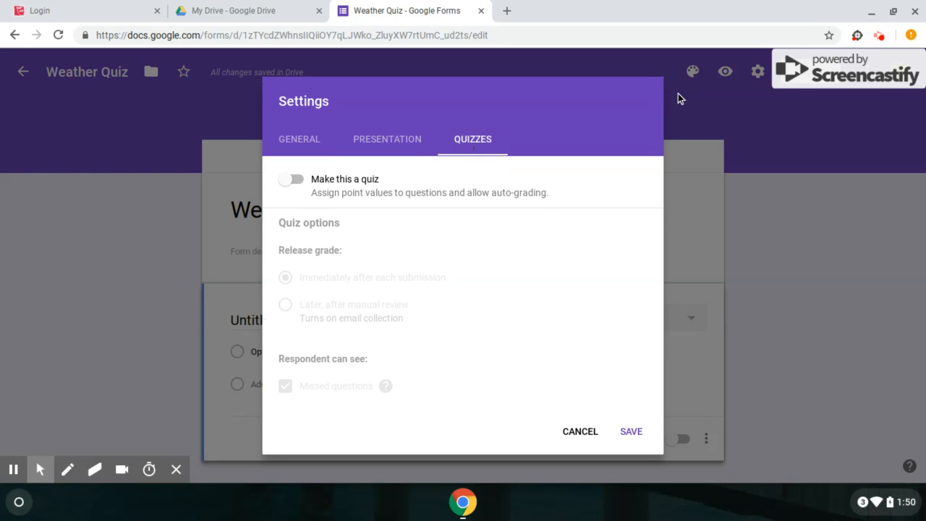
{"action": "left_click", "coordinate": [716, 99]}
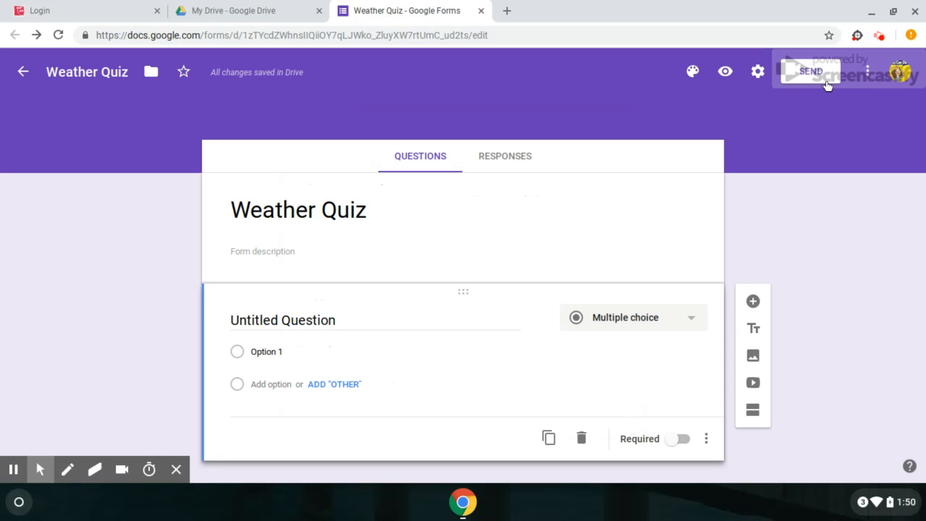
{"action": "left_click", "coordinate": [868, 72]}
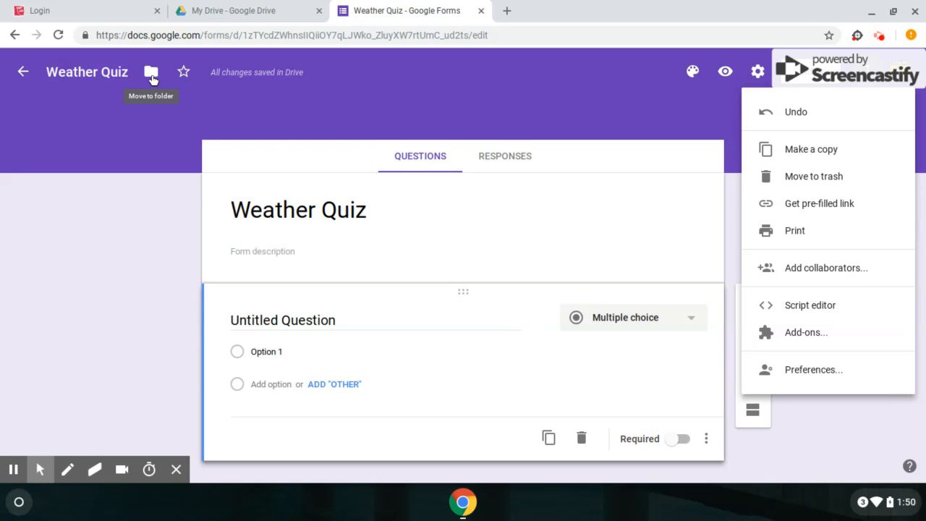
{"action": "left_click", "coordinate": [589, 130]}
Step: Word the first question as "What is a Tornado?" and make it a short answer question
{"action": "left_click", "coordinate": [374, 324]}
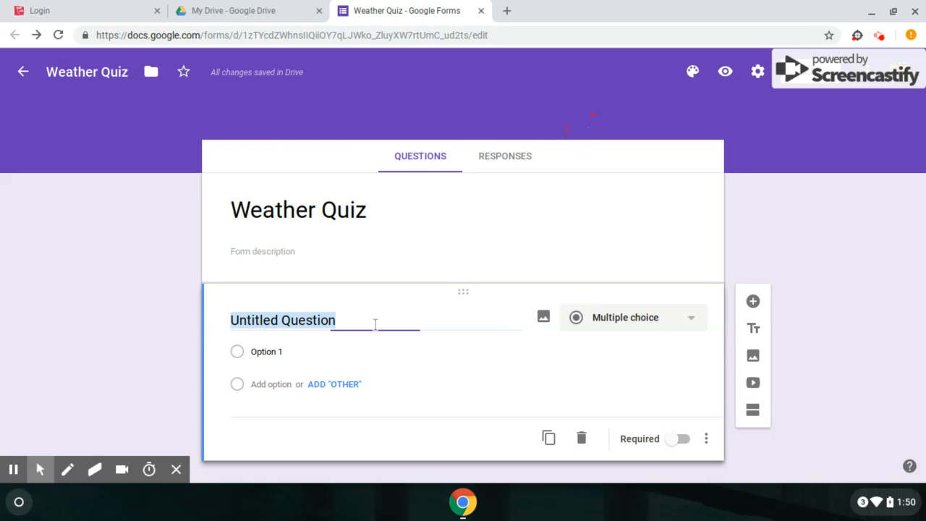
{"action": "type", "text": "Wh"}
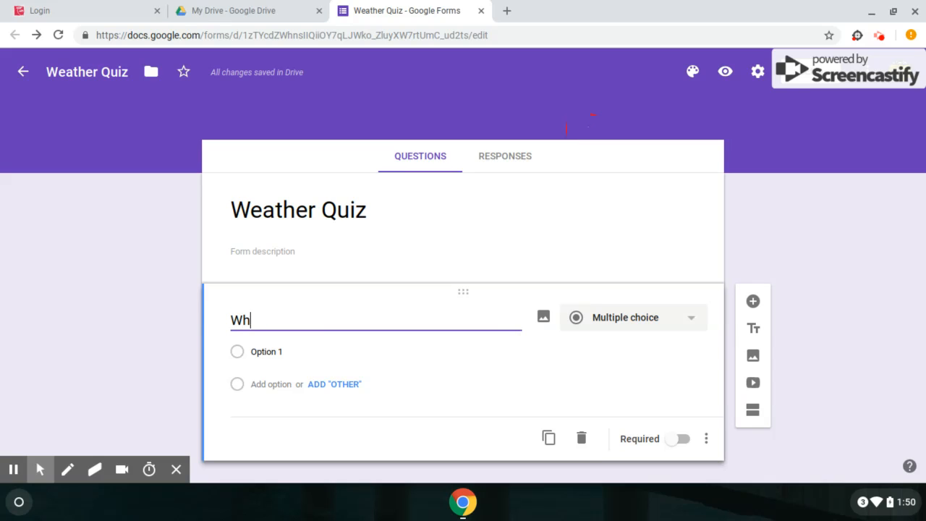
{"action": "type", "text": "at is a Tornad"}
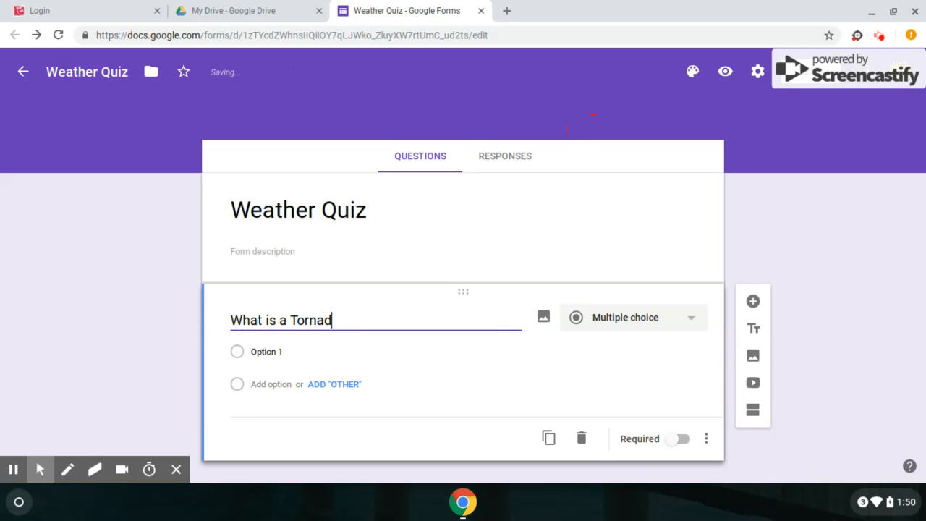
{"action": "type", "text": "o?"}
{"action": "left_click", "coordinate": [633, 332]}
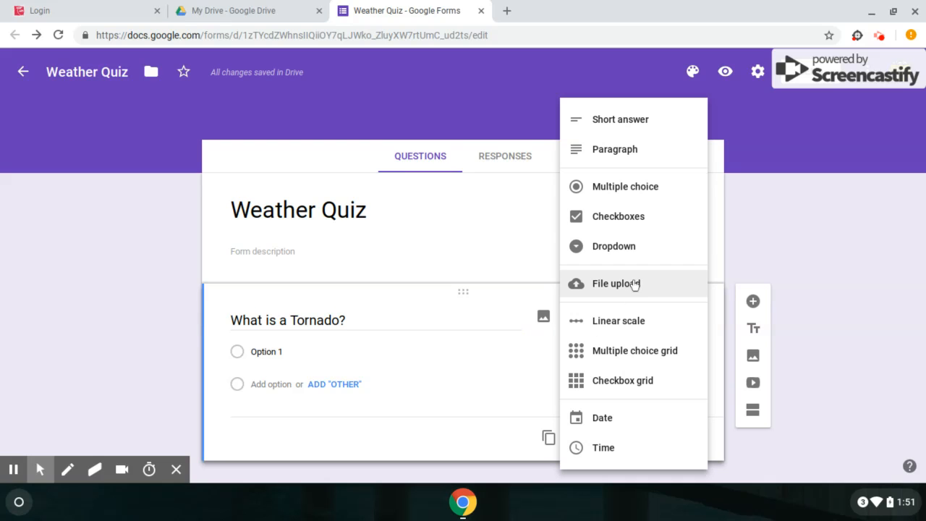
{"action": "left_click", "coordinate": [614, 119]}
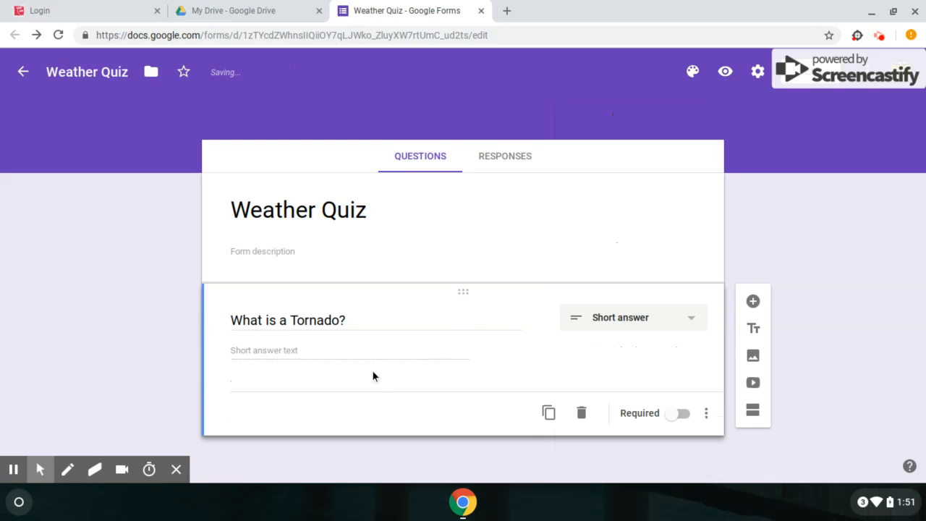
Step: Add a new question and move it above the "What is a Tornado?" question
{"action": "left_click", "coordinate": [754, 303]}
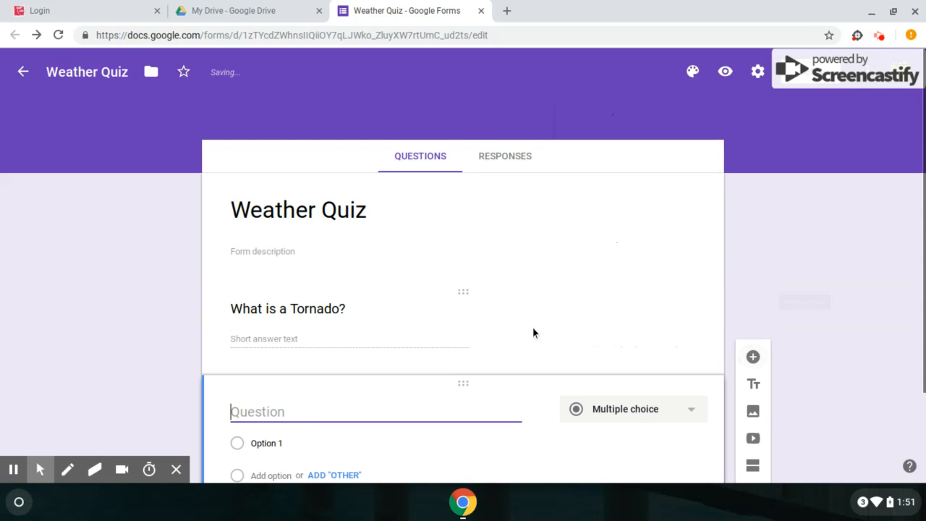
{"action": "left_click", "coordinate": [341, 350]}
{"action": "left_click", "coordinate": [339, 307]}
{"action": "triple_click", "coordinate": [339, 308]}
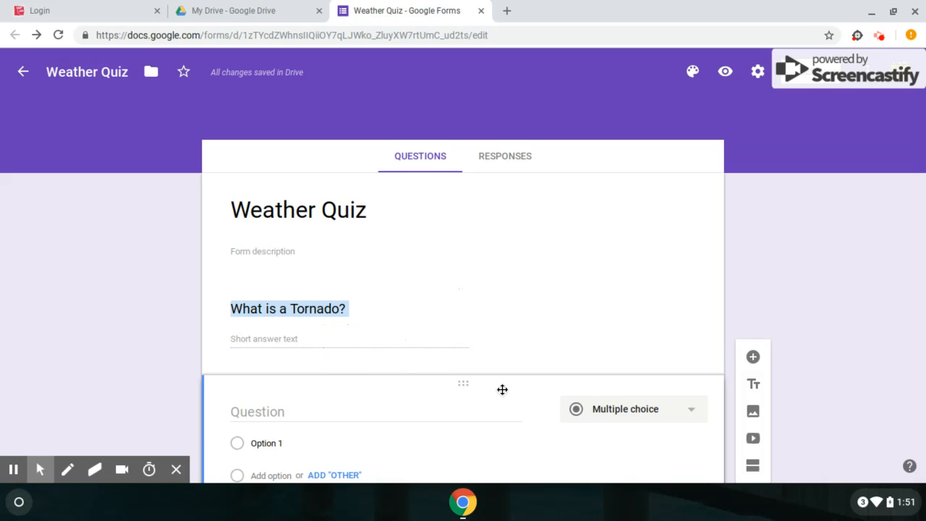
{"action": "left_click_drag", "start_coordinate": [474, 388], "coordinate": [436, 273]}
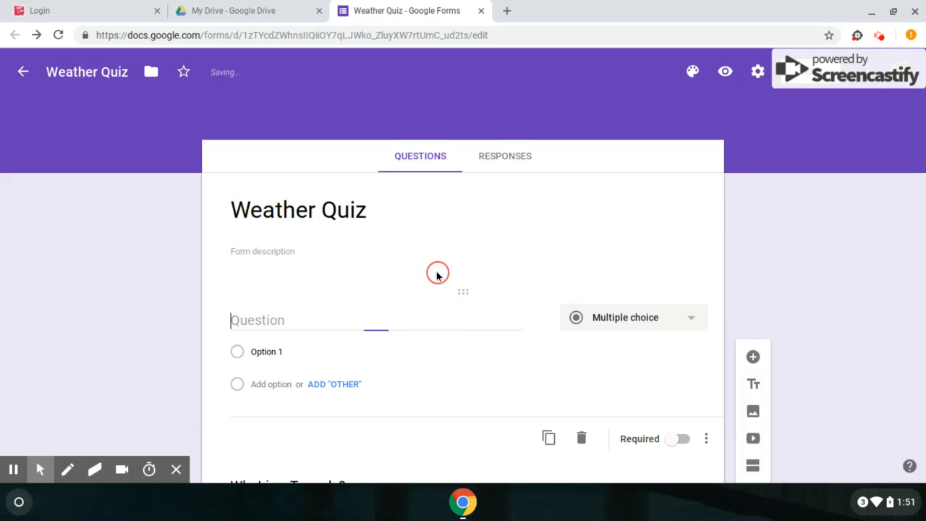
Step: Title the new first question "Name" as a short answer question
{"action": "type", "text": "a"}
{"action": "key", "text": "BackSpace"}
{"action": "type", "text": "Name"}
{"action": "left_click", "coordinate": [666, 327]}
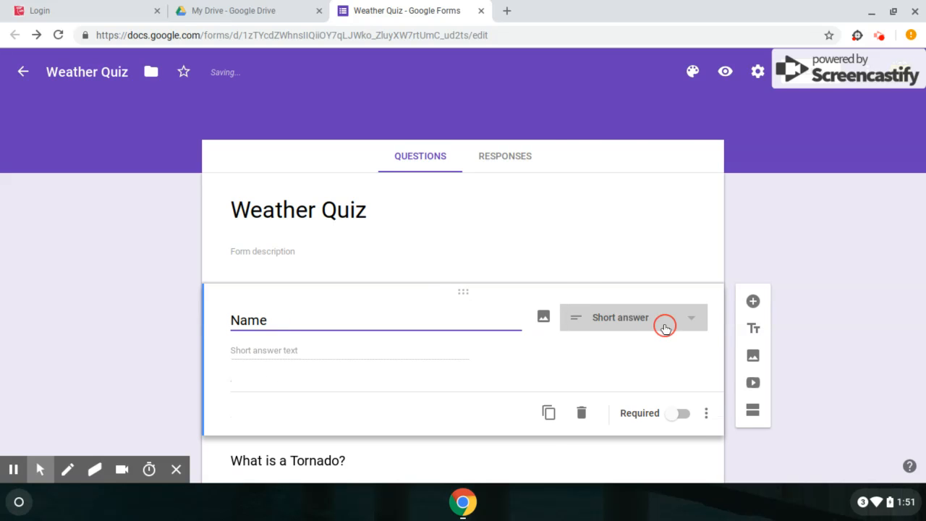
{"action": "left_click", "coordinate": [420, 389]}
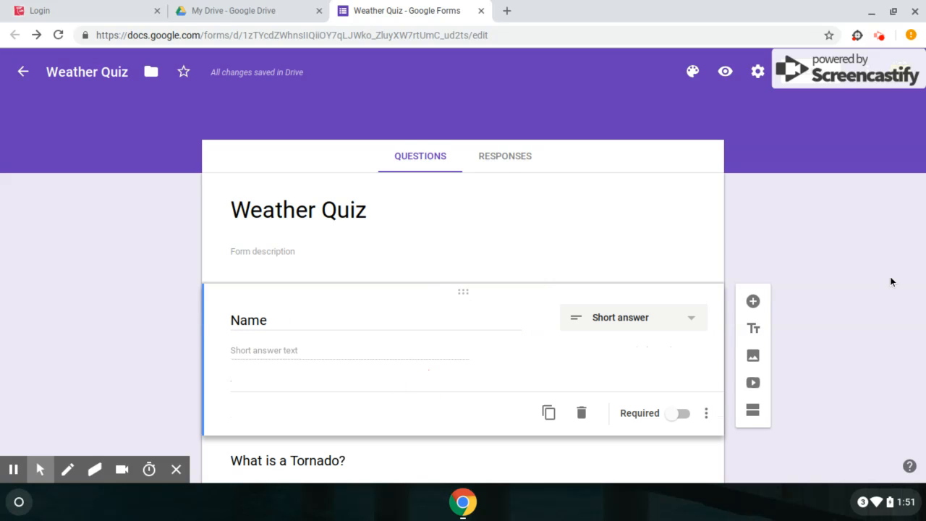
Step: Start inserting an image after the "Name" question
{"action": "left_click", "coordinate": [753, 357]}
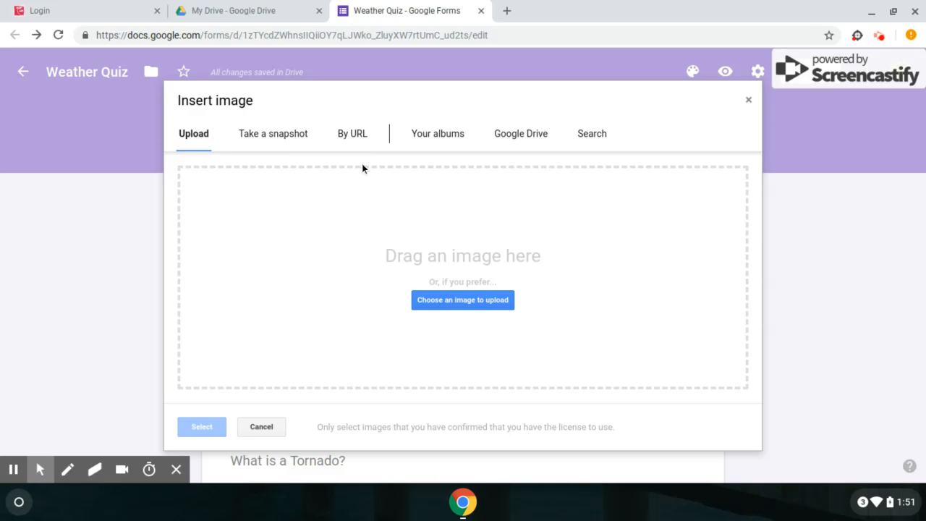
{"action": "left_click", "coordinate": [367, 141]}
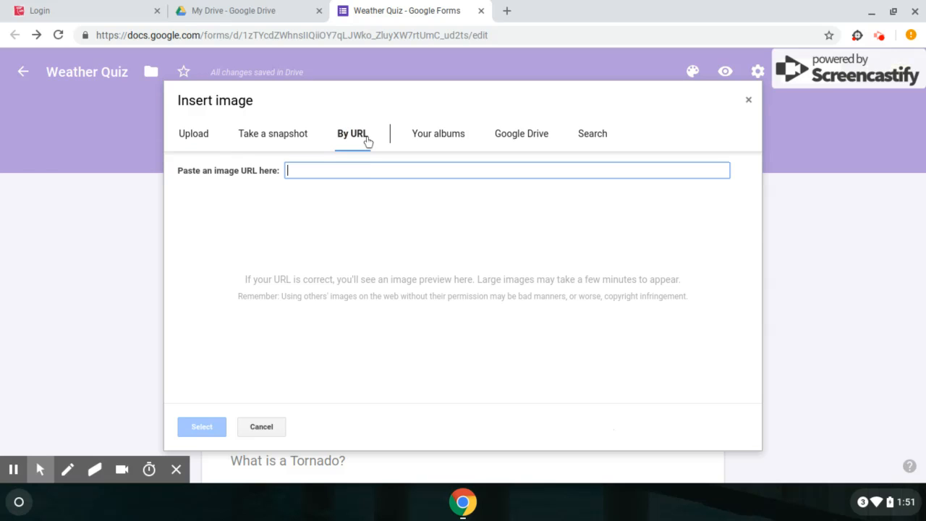
{"action": "type", "text": "tornadoes"}
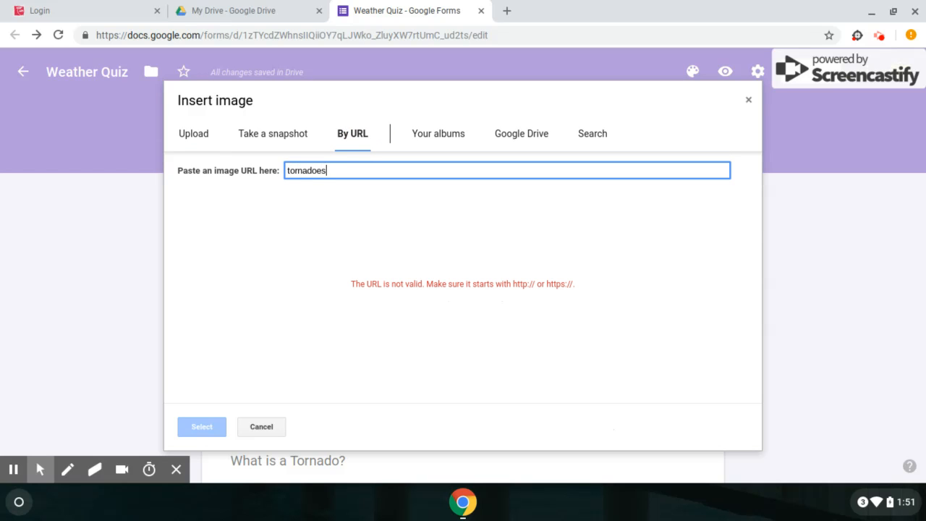
{"action": "key", "text": "BackSpace"}
{"action": "key", "text": "BackSpace"}
{"action": "key", "text": "BackSpace"}
{"action": "key", "text": "BackSpace"}
{"action": "key", "text": "BackSpace"}
{"action": "key", "text": "BackSpace"}
{"action": "key", "text": "BackSpace"}
{"action": "key", "text": "BackSpace"}
Step: Search Google images for "tornado" and insert the photo of a funnel cloud under dark storm clouds
{"action": "left_click", "coordinate": [612, 134]}
{"action": "left_click", "coordinate": [611, 134]}
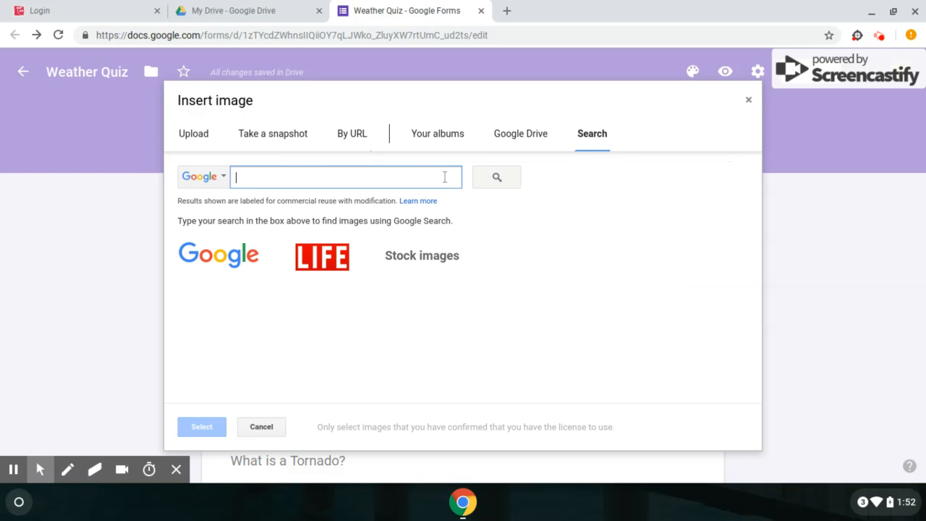
{"action": "type", "text": "tornado"}
{"action": "key", "text": "BackSpace"}
{"action": "key", "text": "BackSpace"}
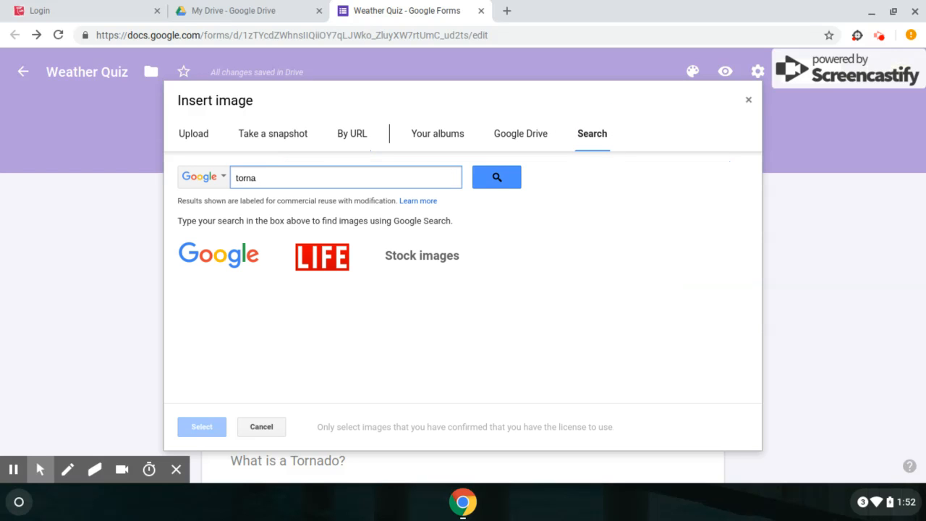
{"action": "type", "text": "do"}
{"action": "key", "text": "Return"}
{"action": "left_click", "coordinate": [228, 292]}
{"action": "left_click", "coordinate": [205, 426]}
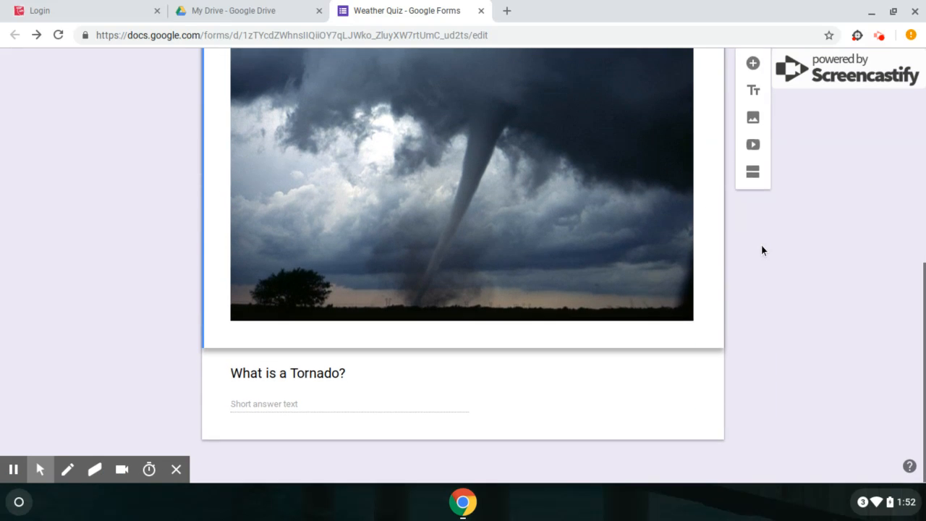
Step: Search YouTube for "water cycle" and insert the video "Water Cycle Song (Animated)" after the tornado image
{"action": "left_click", "coordinate": [761, 147]}
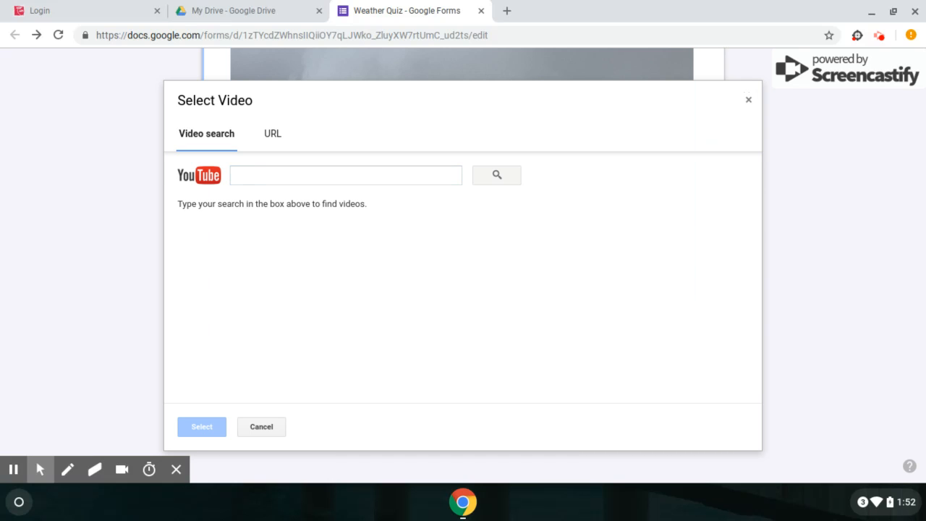
{"action": "left_click", "coordinate": [276, 177]}
{"action": "type", "text": "water s"}
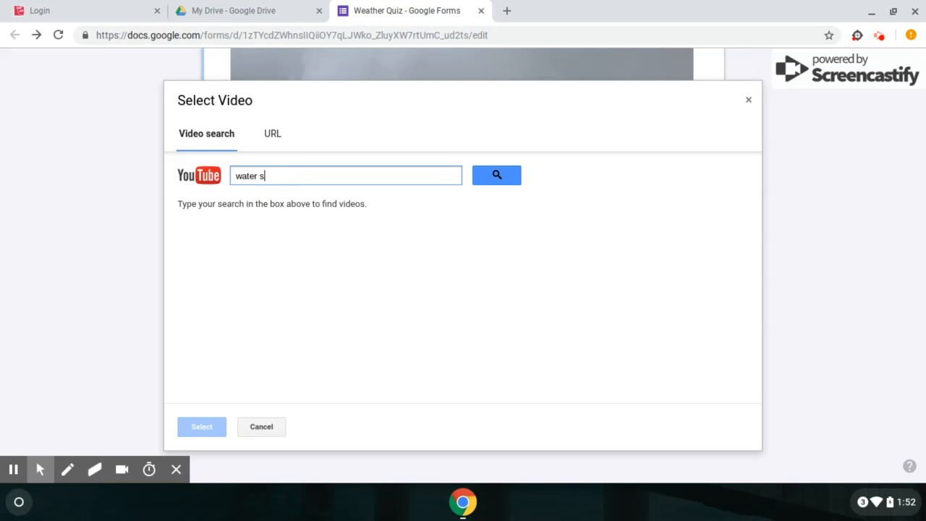
{"action": "key", "text": "BackSpace"}
{"action": "type", "text": "cycle"}
{"action": "key", "text": "Return"}
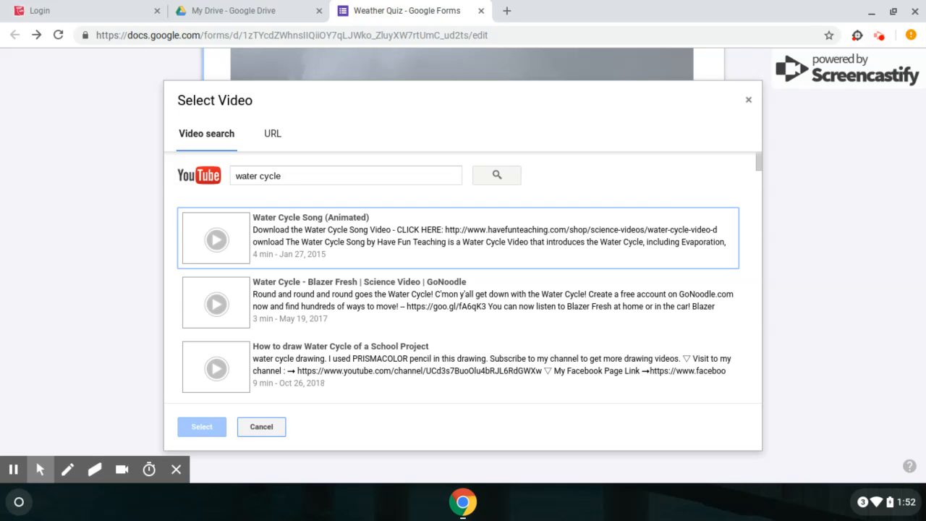
{"action": "left_click", "coordinate": [278, 216]}
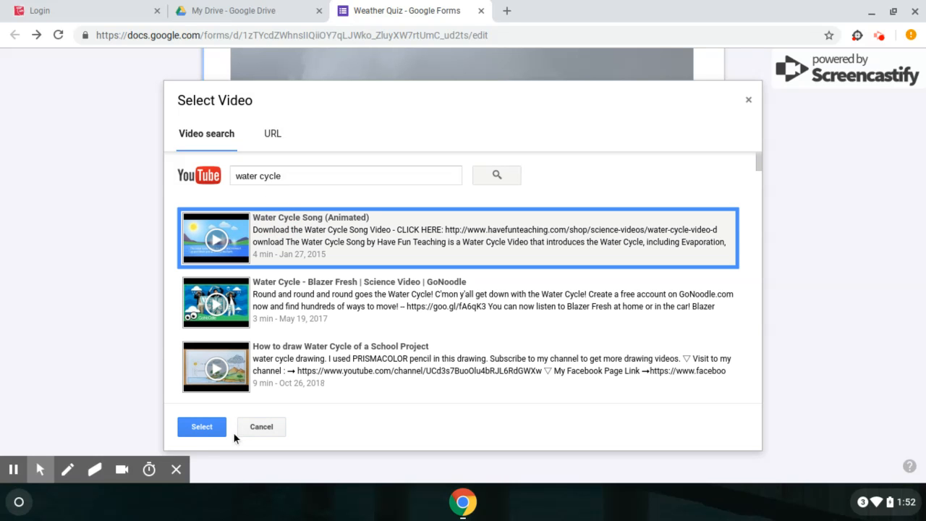
{"action": "left_click", "coordinate": [202, 428]}
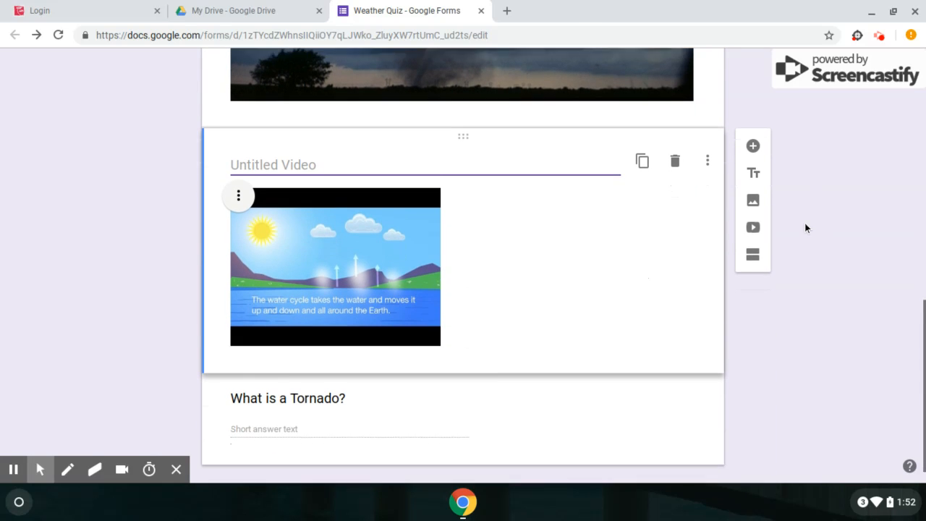
Step: Title the inserted water cycle video "Watch this video"
{"action": "type", "text": "Wa"}
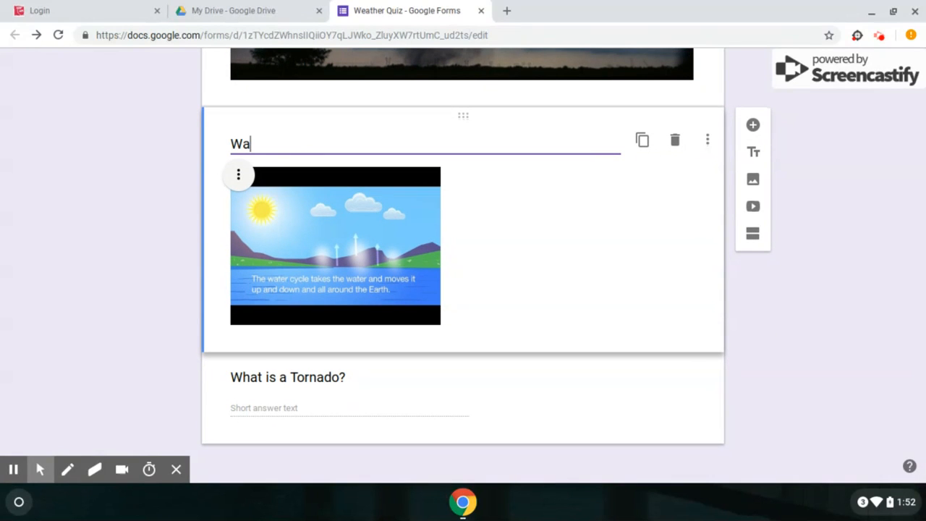
{"action": "type", "text": "rch thid"}
{"action": "key", "text": "BackSpace"}
{"action": "type", "text": "s vidi"}
{"action": "key", "text": "BackSpace"}
{"action": "type", "text": "eo"}
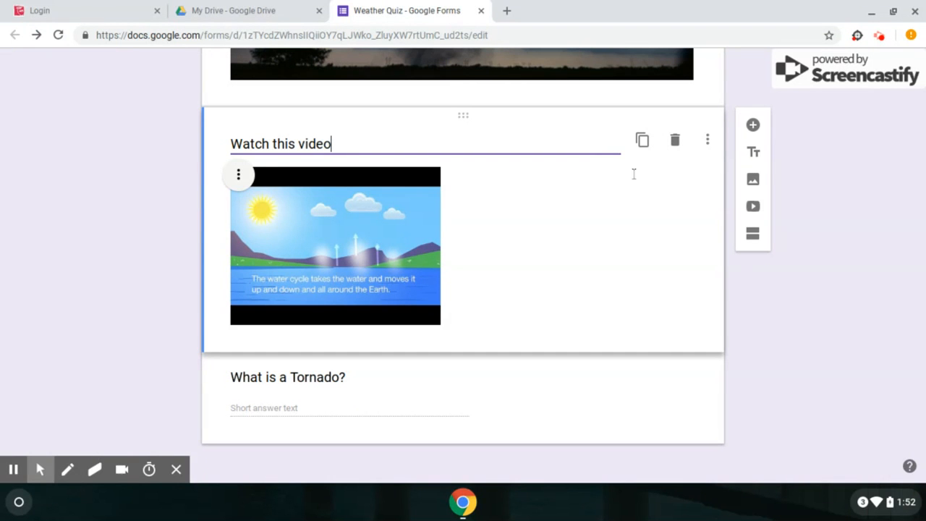
{"action": "left_click", "coordinate": [637, 387]}
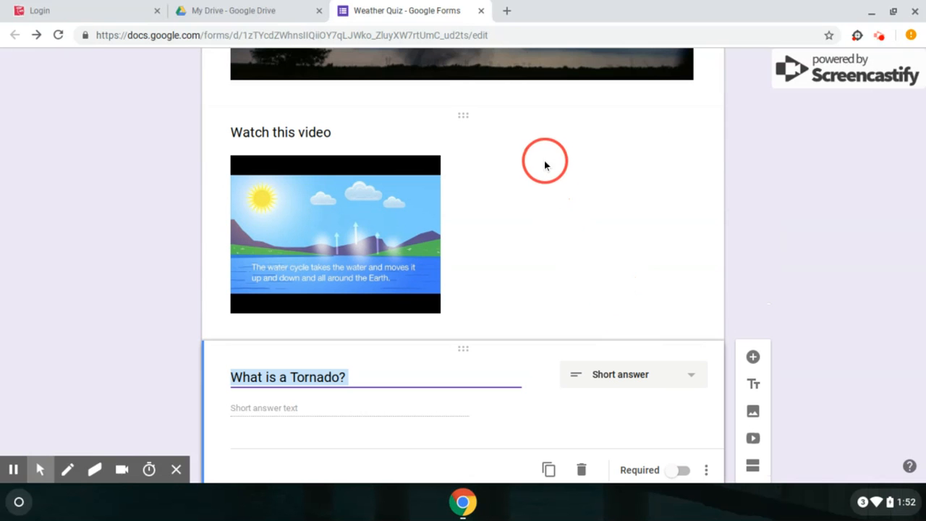
Step: Move the "What is a Tornado?" question above the video and add a question titled "What are the part of the water cycle" after it
{"action": "left_click_drag", "start_coordinate": [457, 357], "coordinate": [440, 126]}
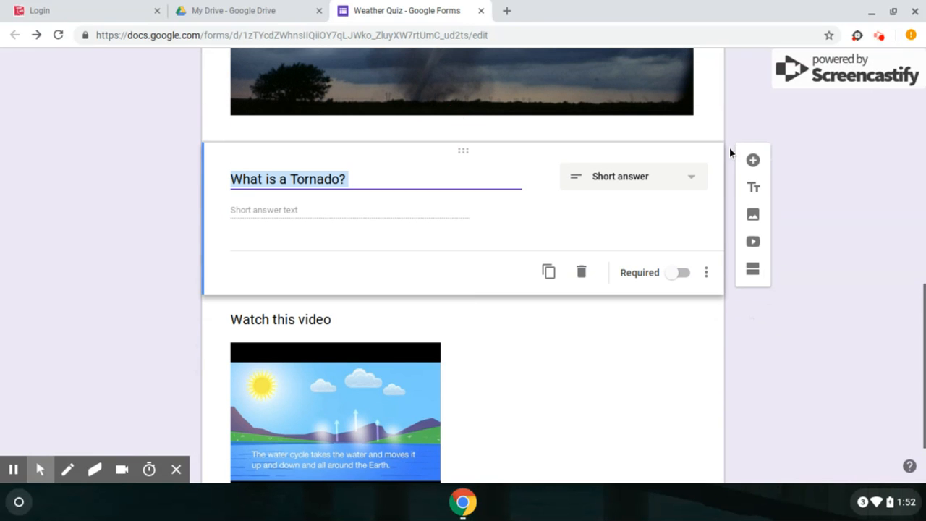
{"action": "left_click", "coordinate": [753, 159]}
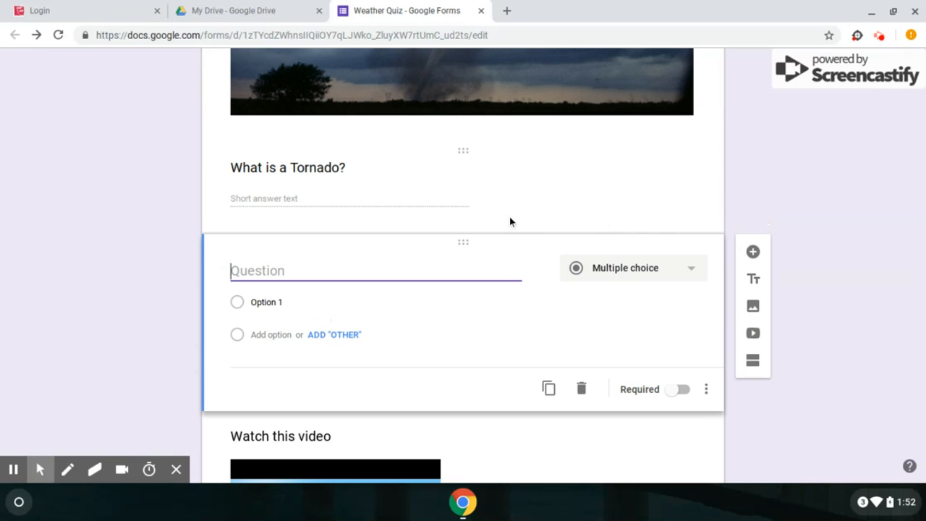
{"action": "type", "text": "What ar"}
{"action": "type", "text": "e the pa"}
{"action": "type", "text": "aert"}
{"action": "key", "text": "BackSpace"}
{"action": "key", "text": "BackSpace"}
{"action": "key", "text": "BackSpace"}
{"action": "type", "text": "r"}
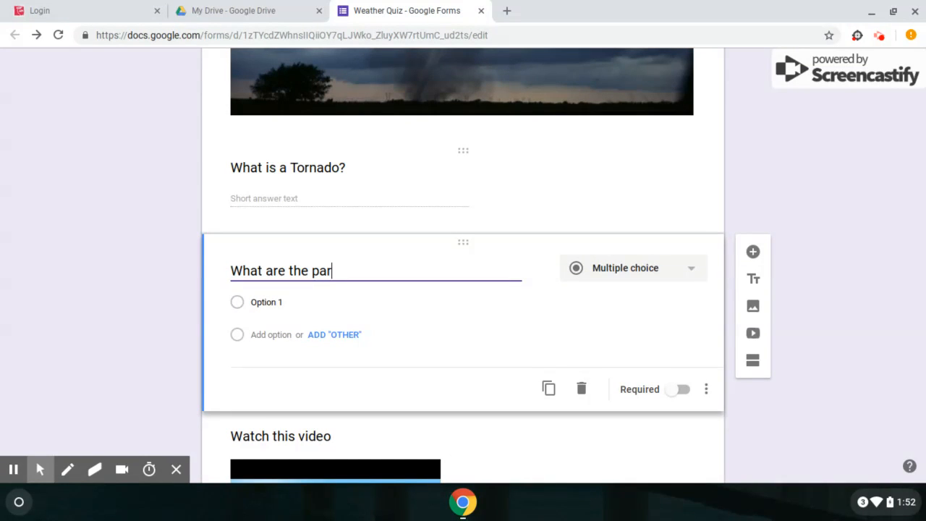
{"action": "type", "text": "t os h"}
{"action": "key", "text": "BackSpace"}
{"action": "key", "text": "BackSpace"}
{"action": "key", "text": "BackSpace"}
{"action": "type", "text": "f the water cycle"}
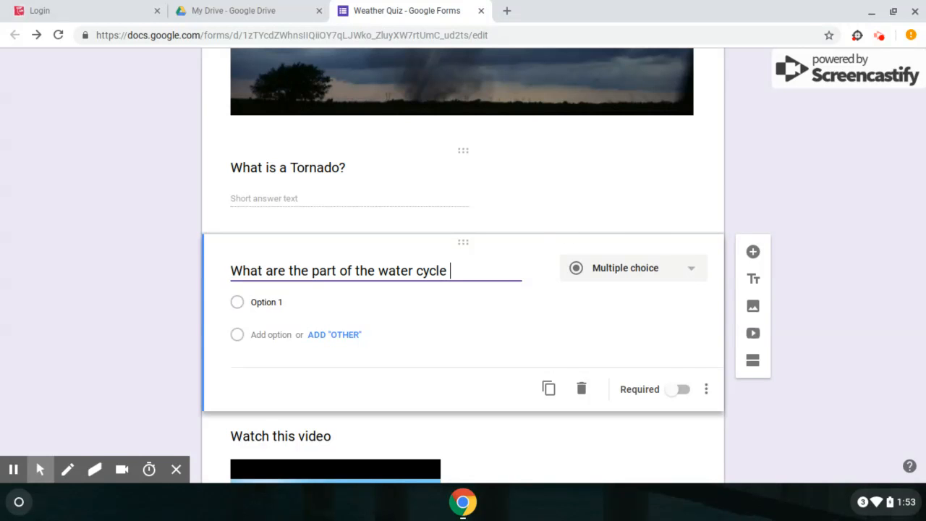
Step: Make the water cycle question a Checkboxes question with the options "condensation", "evaporation" and "precipation"
{"action": "left_click", "coordinate": [645, 282]}
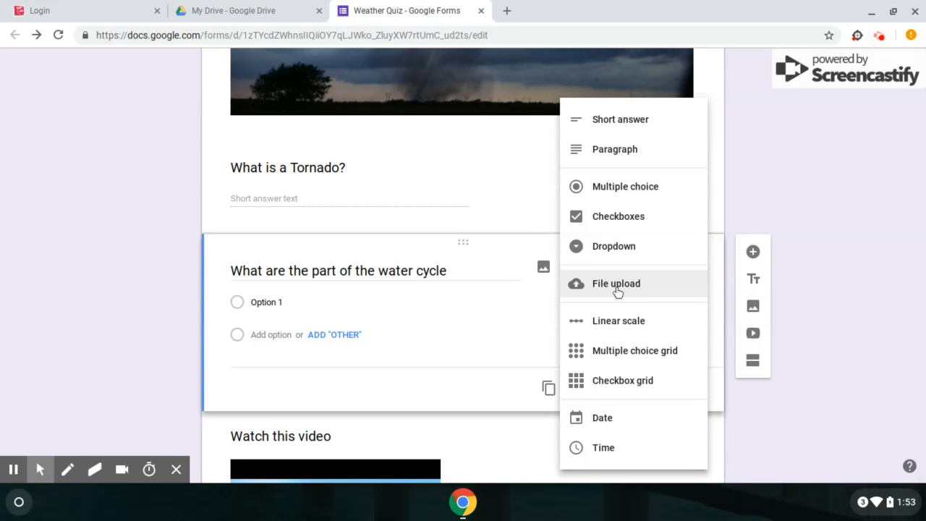
{"action": "left_click", "coordinate": [630, 220]}
{"action": "left_click", "coordinate": [294, 302]}
{"action": "type", "text": "col"}
{"action": "key", "text": "BackSpace"}
{"action": "key", "text": "BackSpace"}
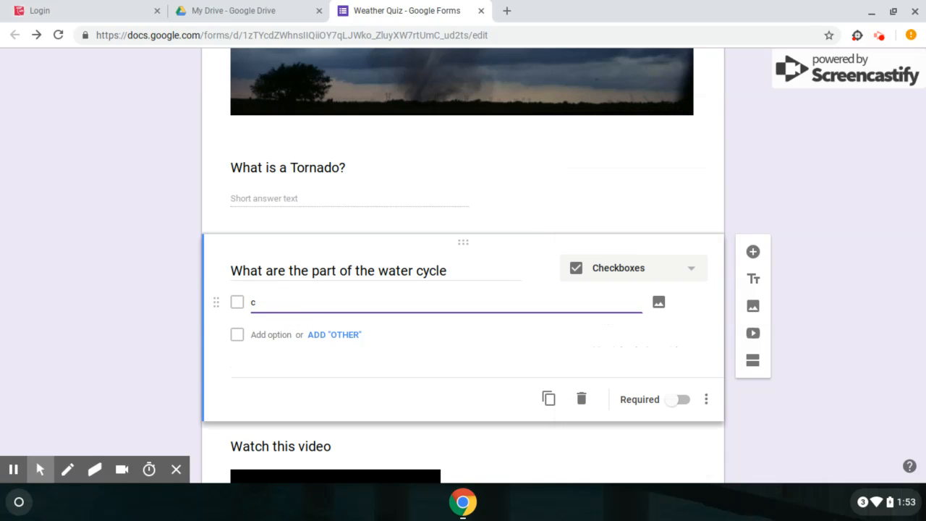
{"action": "type", "text": "ondensation"}
{"action": "key", "text": "Return"}
{"action": "type", "text": "evaporation"}
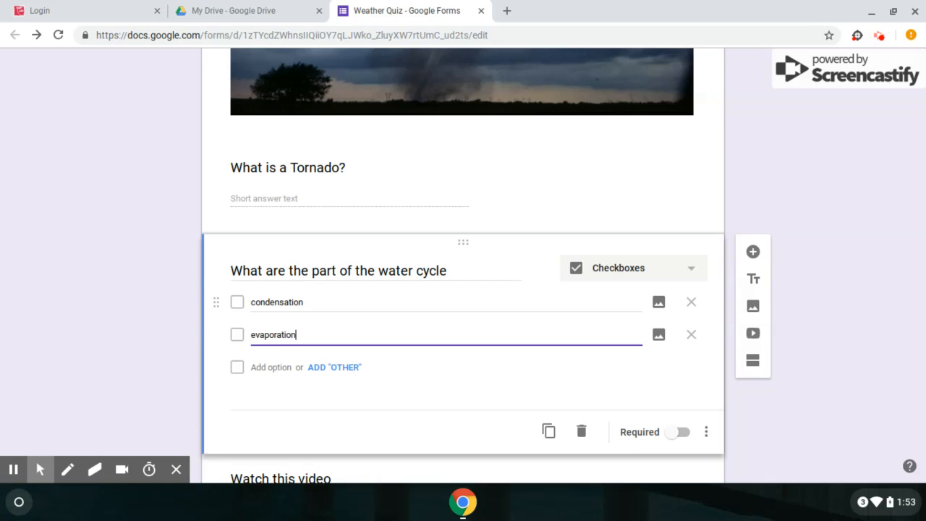
{"action": "key", "text": "Return"}
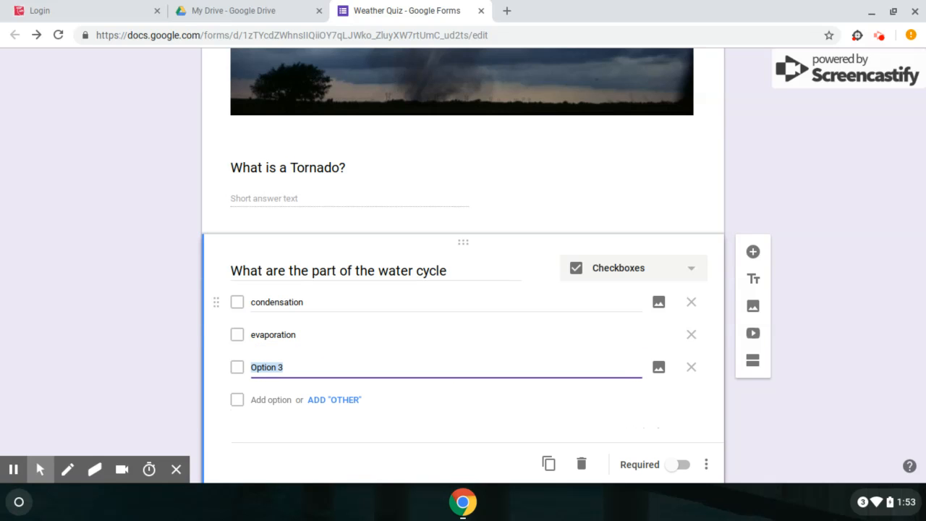
{"action": "type", "text": "precipation"}
{"action": "key", "text": "Return"}
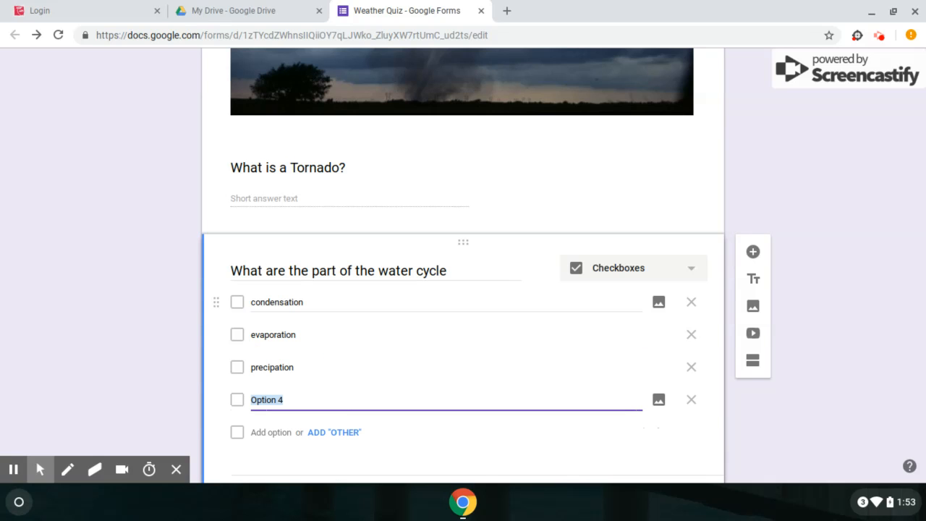
{"action": "type", "text": "milk"}
{"action": "key", "text": "Return"}
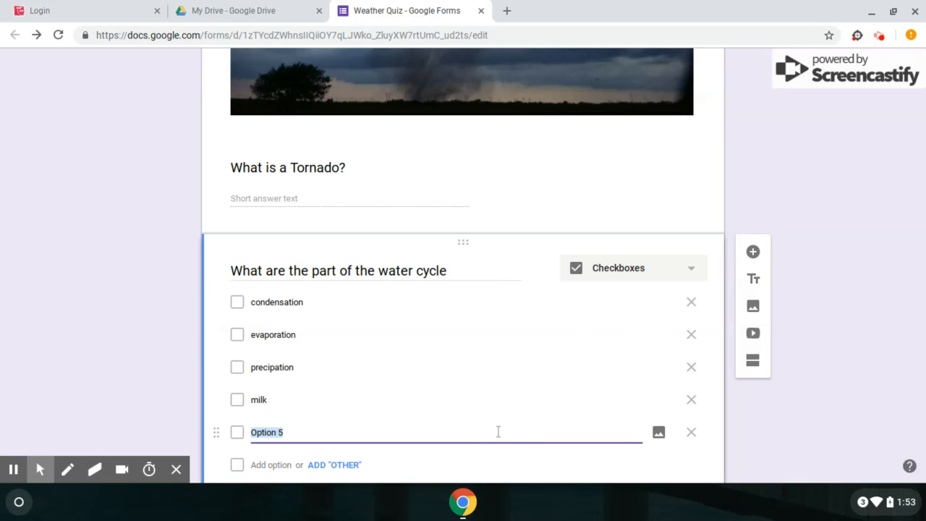
{"action": "type", "text": "Non o"}
{"action": "key", "text": "BackSpace"}
{"action": "key", "text": "BackSpace"}
{"action": "key", "text": "BackSpace"}
{"action": "type", "text": "all the above"}
{"action": "key", "text": "BackSpace"}
{"action": "key", "text": "BackSpace"}
{"action": "key", "text": "BackSpace"}
{"action": "key", "text": "BackSpace"}
{"action": "key", "text": "BackSpace"}
{"action": "type", "text": "lone"}
{"action": "key", "text": "BackSpace"}
{"action": "key", "text": "BackSpace"}
{"action": "key", "text": "BackSpace"}
{"action": "key", "text": "BackSpace"}
{"action": "key", "text": "BackSpace"}
{"action": "key", "text": "BackSpace"}
Step: Enter "None" as the fourth checkbox option of the water cycle question
{"action": "type", "text": "None"}
{"action": "left_click", "coordinate": [905, 431]}
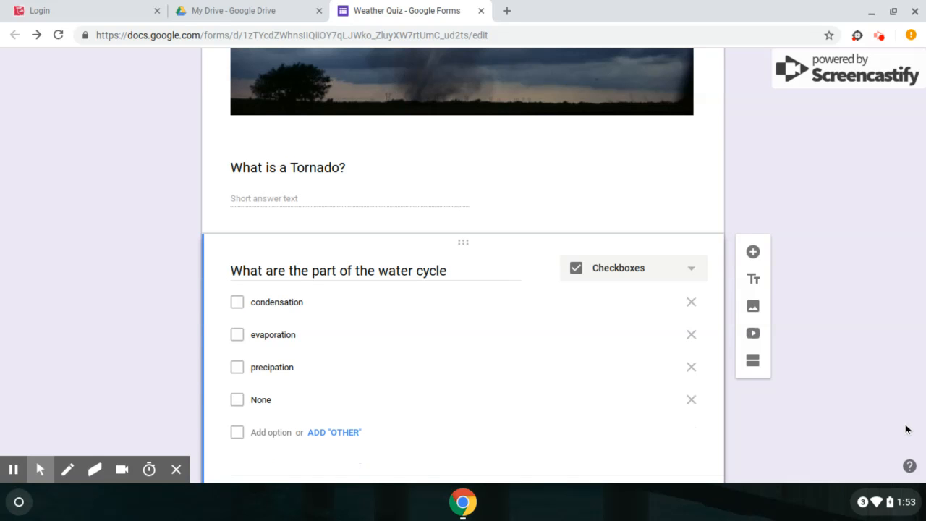
Step: In the form settings, limit respondents to 1 response, make the form a quiz and save the settings
{"action": "scroll", "coordinate": [833, 395], "scroll_direction": "down", "scroll_amount": 4}
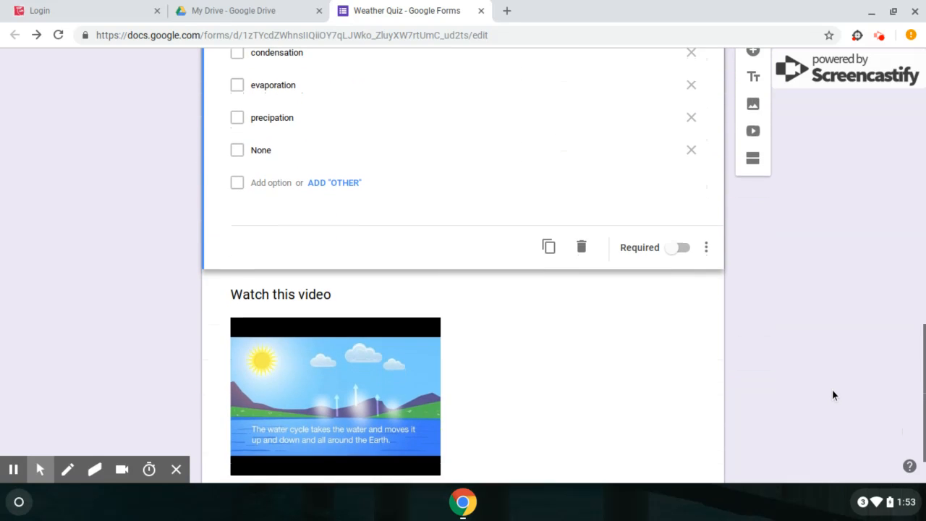
{"action": "scroll", "coordinate": [832, 390], "scroll_direction": "up", "scroll_amount": 3}
{"action": "scroll", "coordinate": [789, 350], "scroll_direction": "down", "scroll_amount": 1}
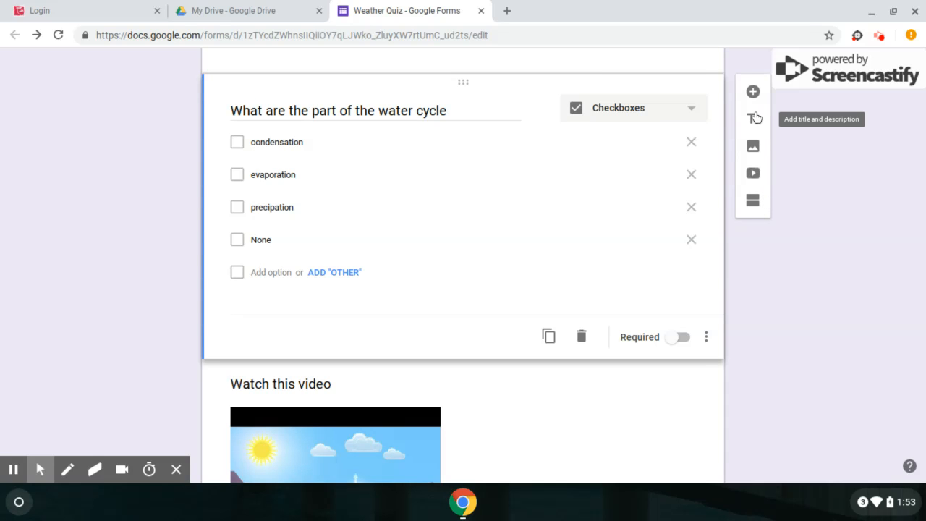
{"action": "scroll", "coordinate": [813, 149], "scroll_direction": "down", "scroll_amount": 2}
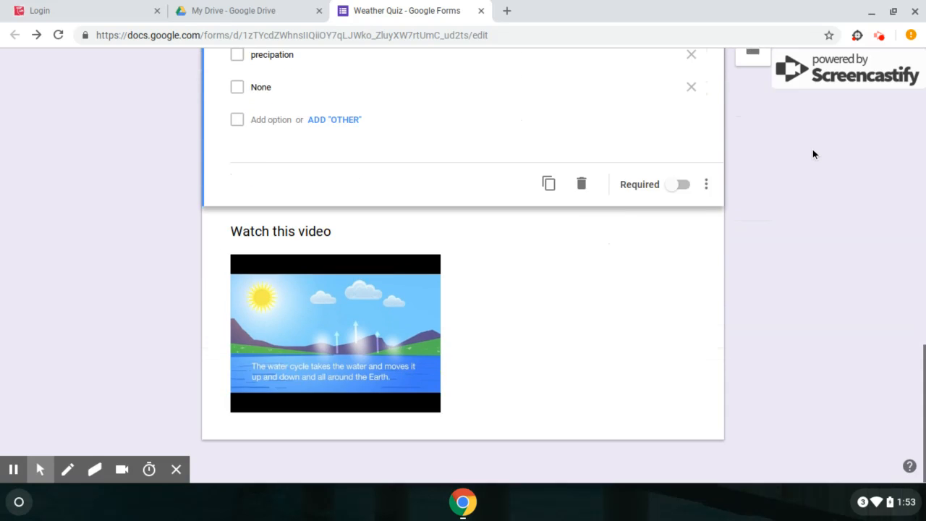
{"action": "scroll", "coordinate": [813, 154], "scroll_direction": "up", "scroll_amount": 6}
{"action": "scroll", "coordinate": [814, 154], "scroll_direction": "up", "scroll_amount": 9}
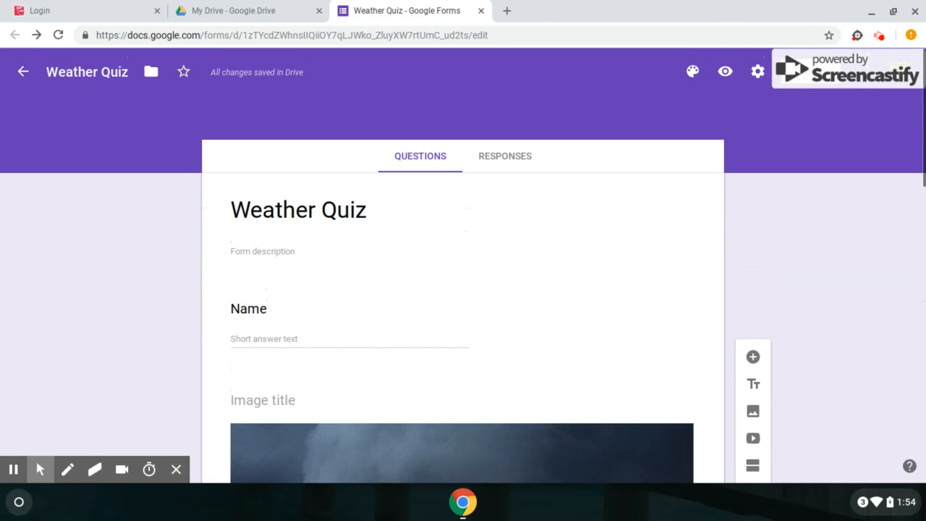
{"action": "left_click", "coordinate": [758, 79]}
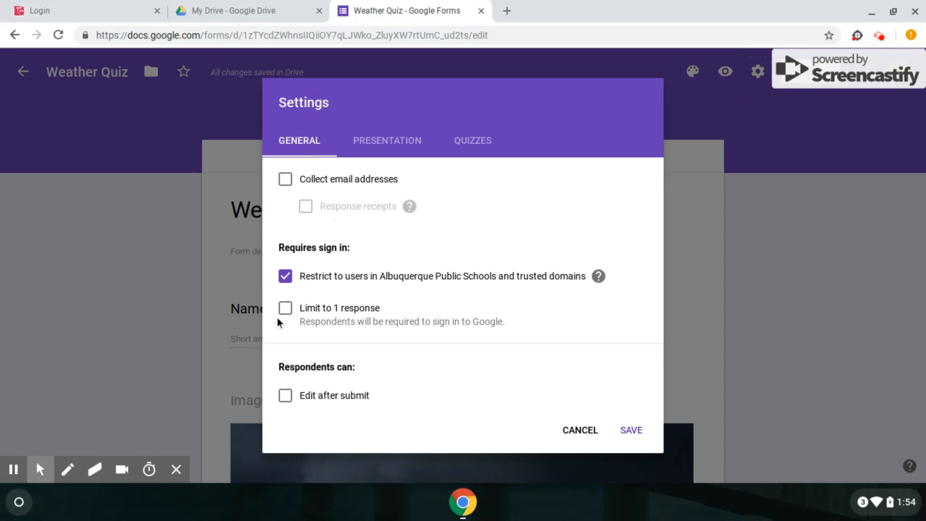
{"action": "left_click", "coordinate": [286, 311]}
{"action": "left_click", "coordinate": [448, 143]}
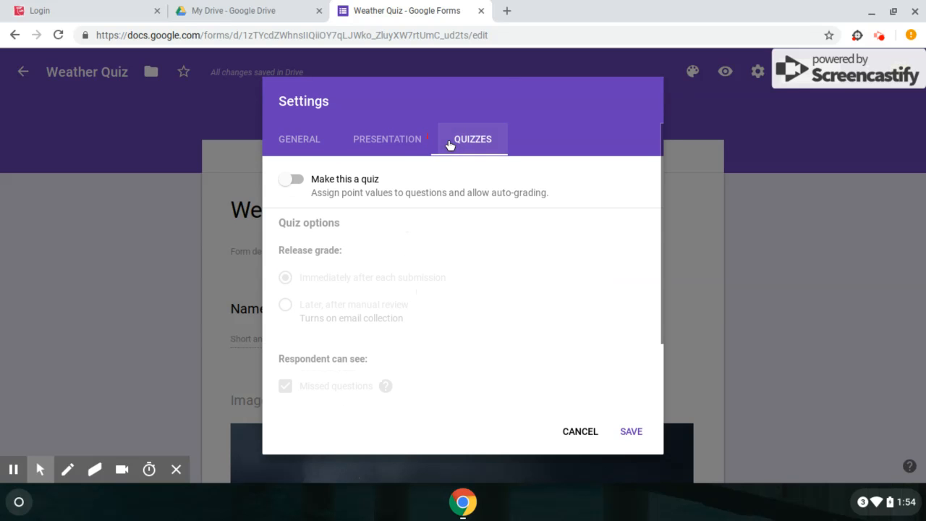
{"action": "left_click", "coordinate": [292, 183]}
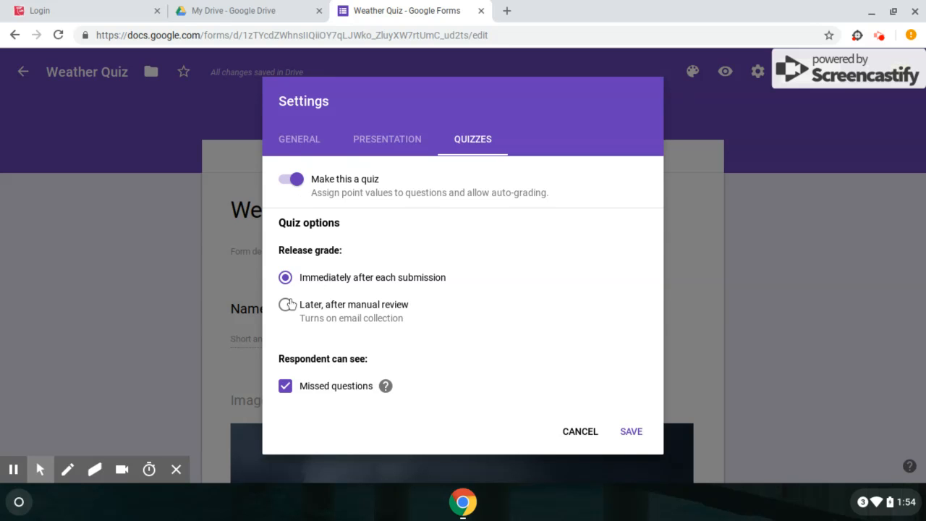
{"action": "left_click", "coordinate": [631, 432]}
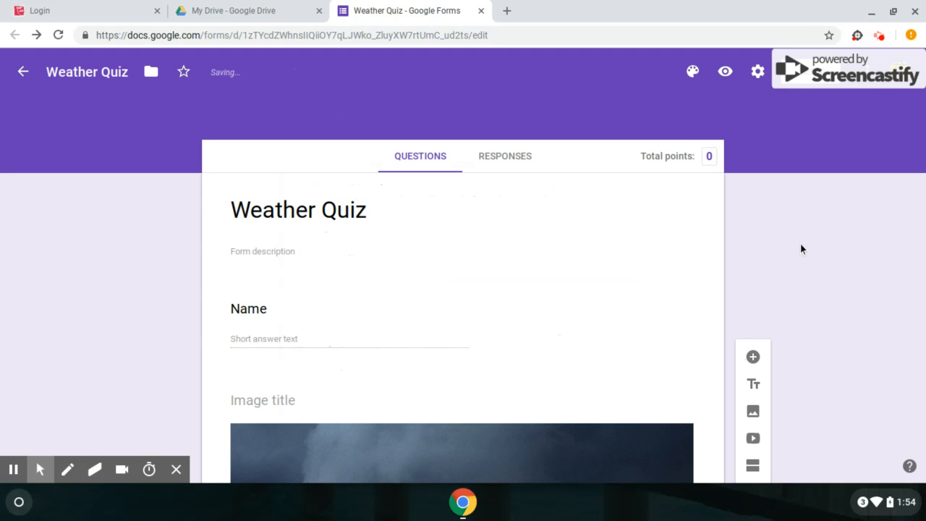
Step: Set the answer key of "What is a Tornado?" to 5 points with "Vortex of wind" as correct and all other answers marked incorrect
{"action": "left_click", "coordinate": [711, 157]}
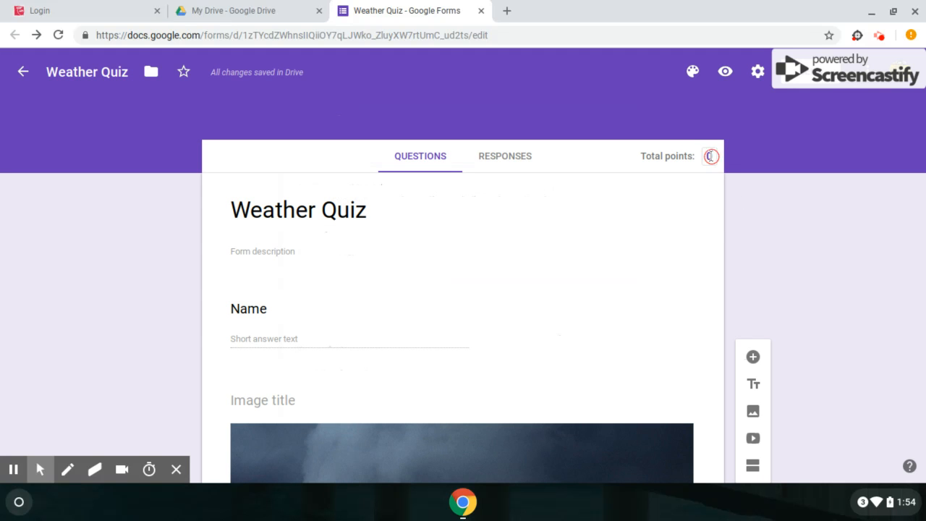
{"action": "scroll", "coordinate": [451, 266], "scroll_direction": "down", "scroll_amount": 7}
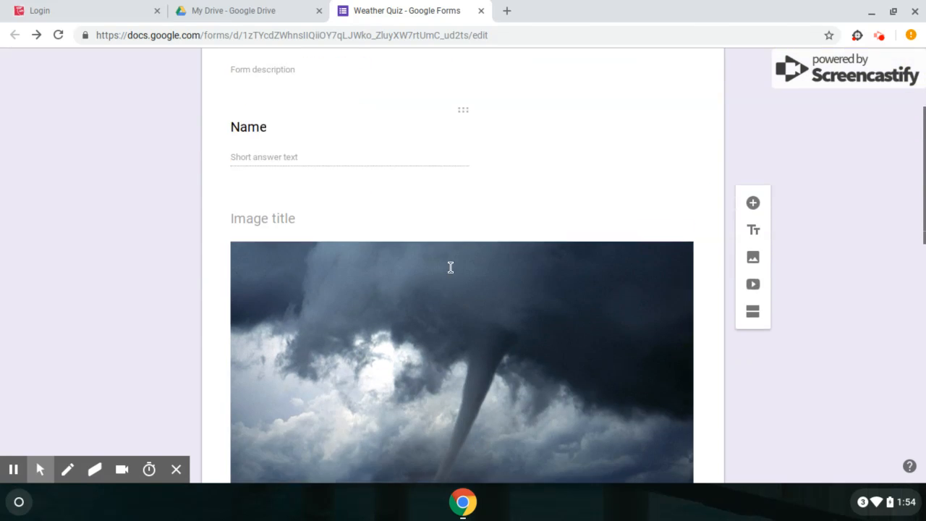
{"action": "scroll", "coordinate": [450, 268], "scroll_direction": "down", "scroll_amount": 2}
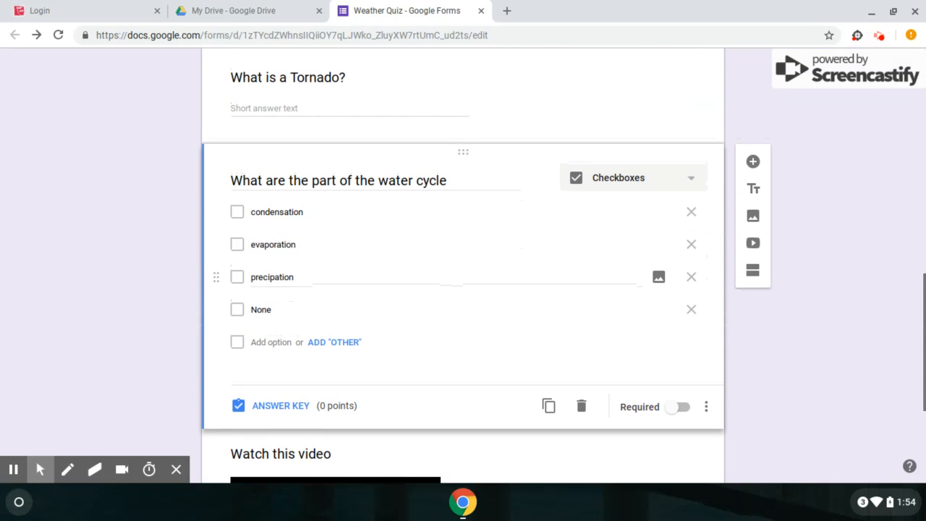
{"action": "scroll", "coordinate": [450, 267], "scroll_direction": "up", "scroll_amount": 1}
{"action": "scroll", "coordinate": [511, 210], "scroll_direction": "up", "scroll_amount": 1}
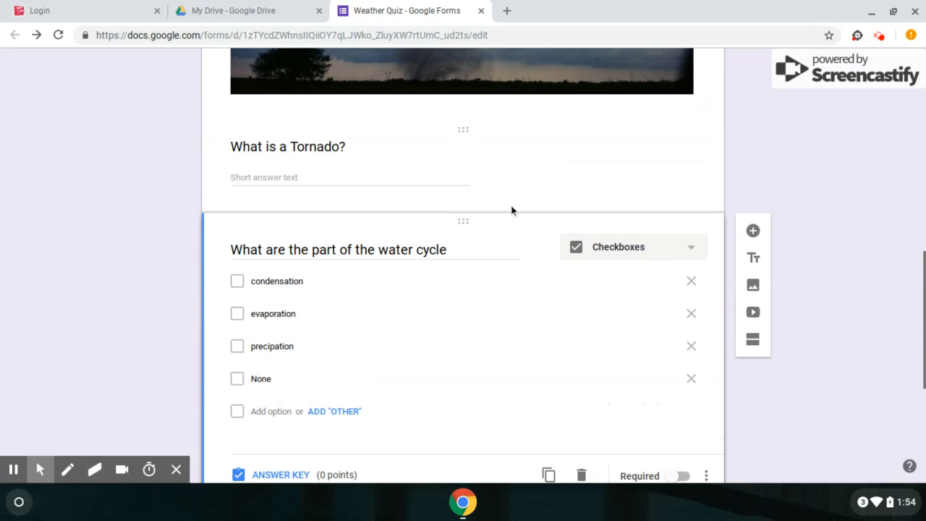
{"action": "left_click", "coordinate": [343, 147]}
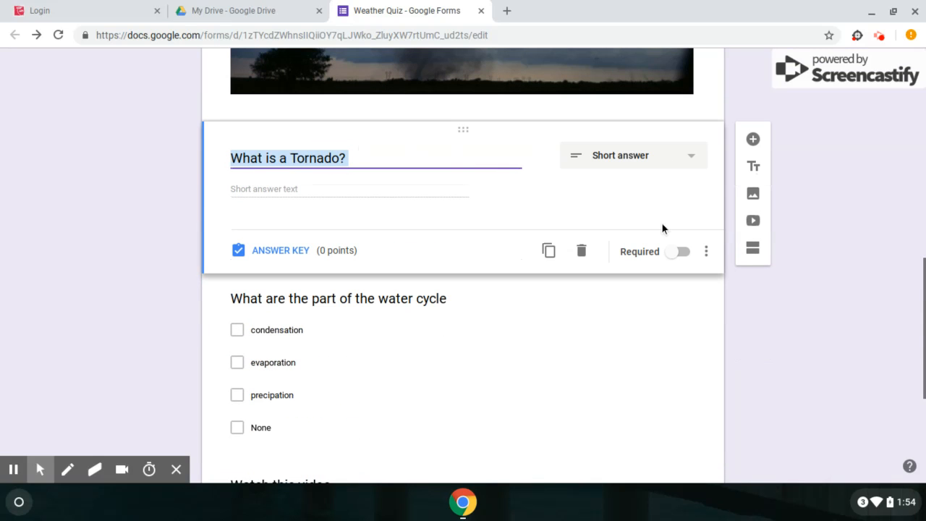
{"action": "left_click", "coordinate": [304, 252]}
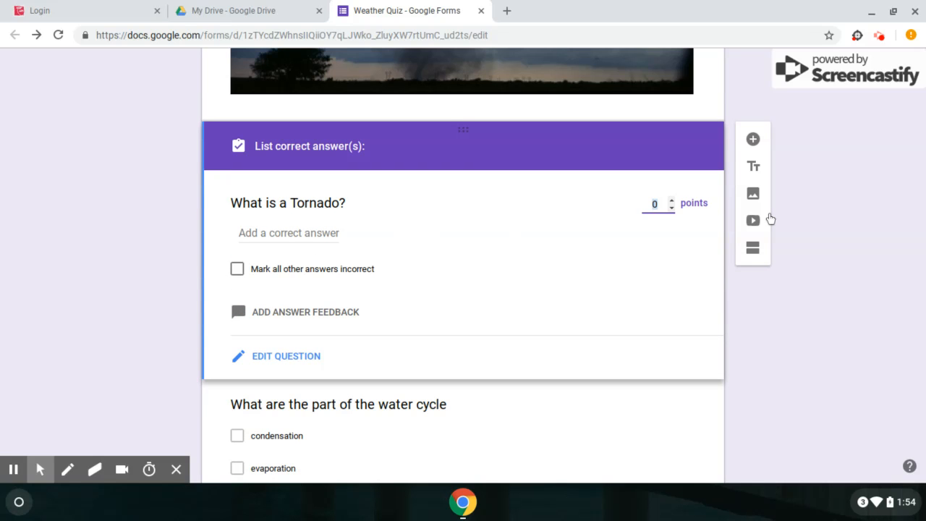
{"action": "left_click", "coordinate": [672, 201]}
{"action": "left_click", "coordinate": [278, 230]}
{"action": "type", "text": "V"}
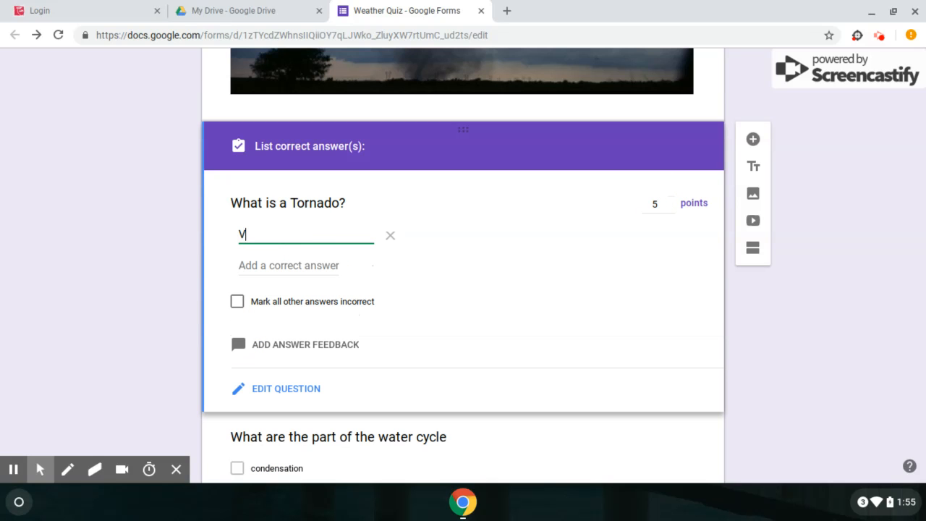
{"action": "type", "text": "ortex of wind"}
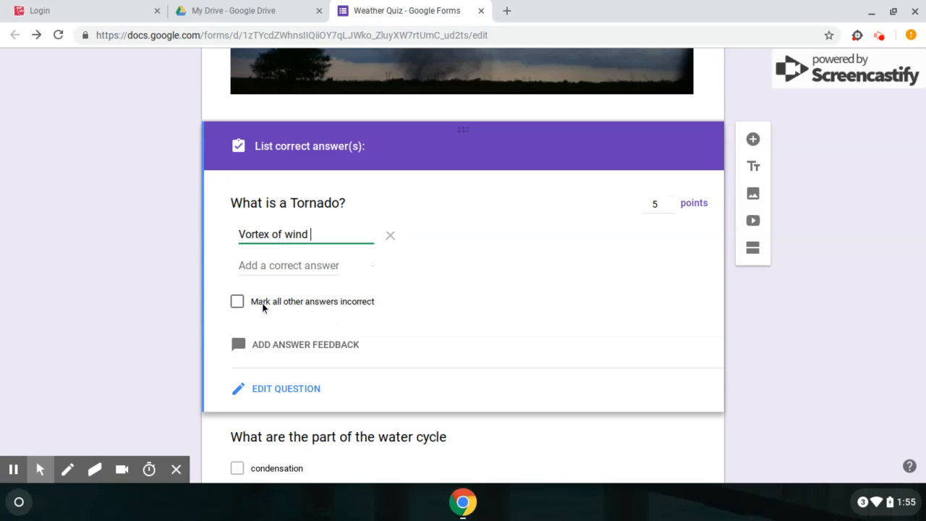
{"action": "left_click", "coordinate": [237, 302]}
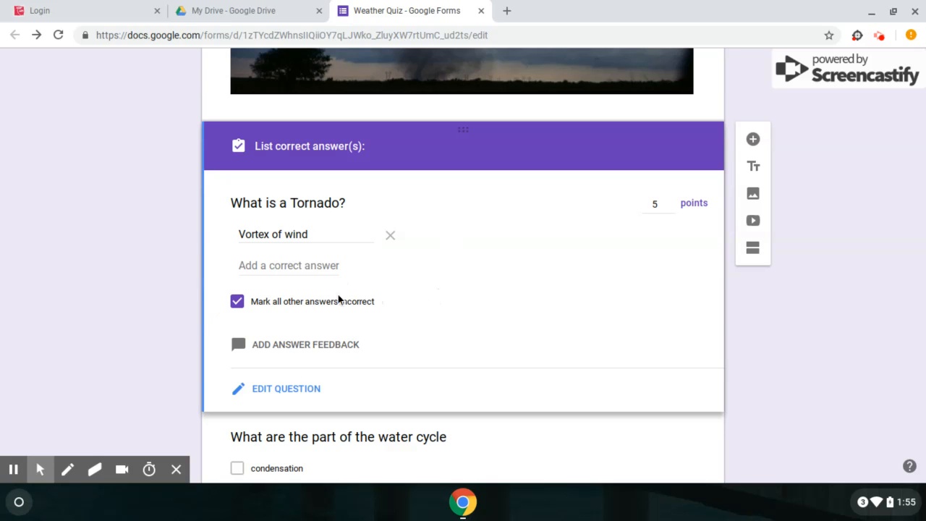
Step: Add answer feedback to the tornado question with the YouTube video "What is a Tornado?", found by searching for "what is a tornado"
{"action": "left_click", "coordinate": [309, 343]}
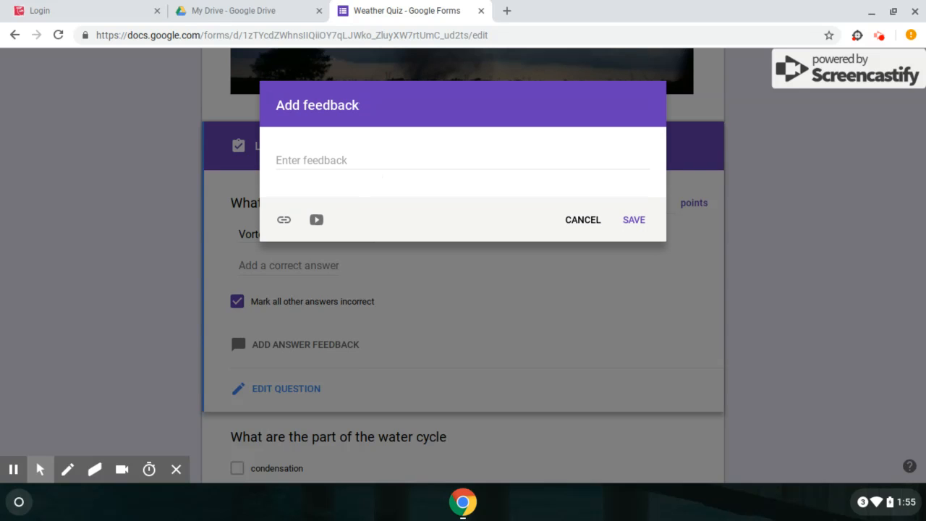
{"action": "left_click", "coordinate": [319, 221]}
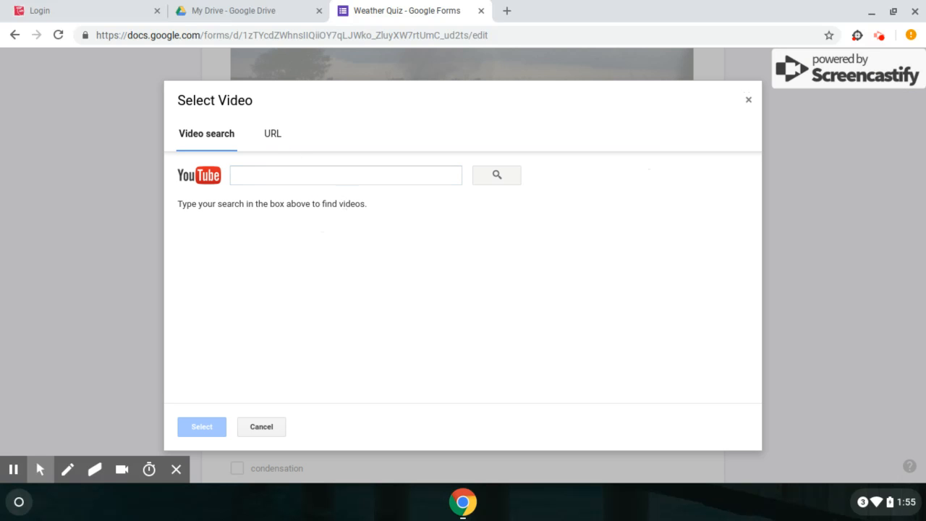
{"action": "left_click", "coordinate": [254, 175]}
{"action": "type", "text": "what is"}
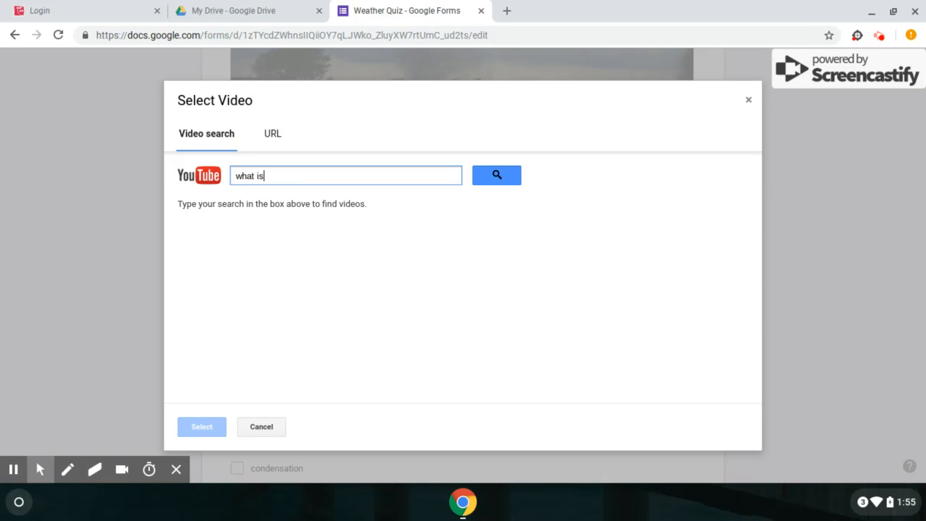
{"action": "type", "text": " a r"}
{"action": "type", "text": "ornado"}
{"action": "key", "text": "Return"}
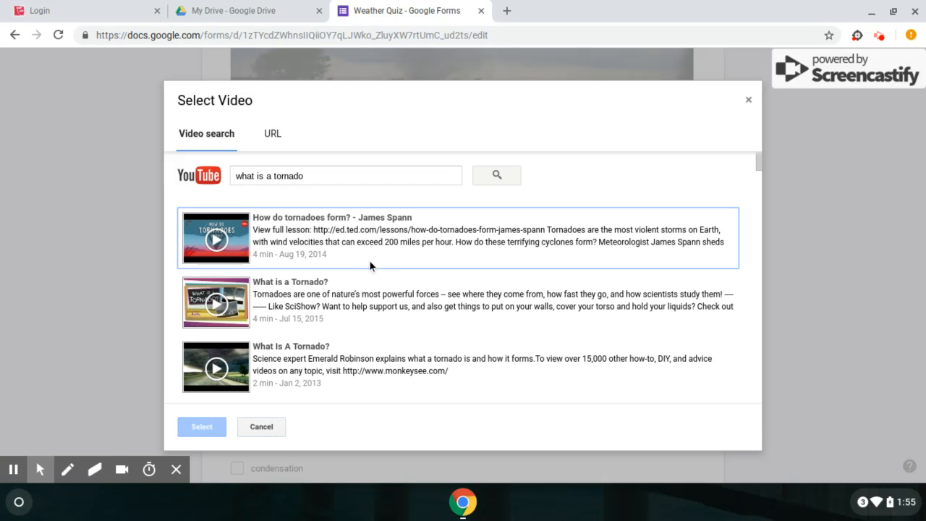
{"action": "left_click", "coordinate": [315, 291]}
{"action": "left_click", "coordinate": [198, 428]}
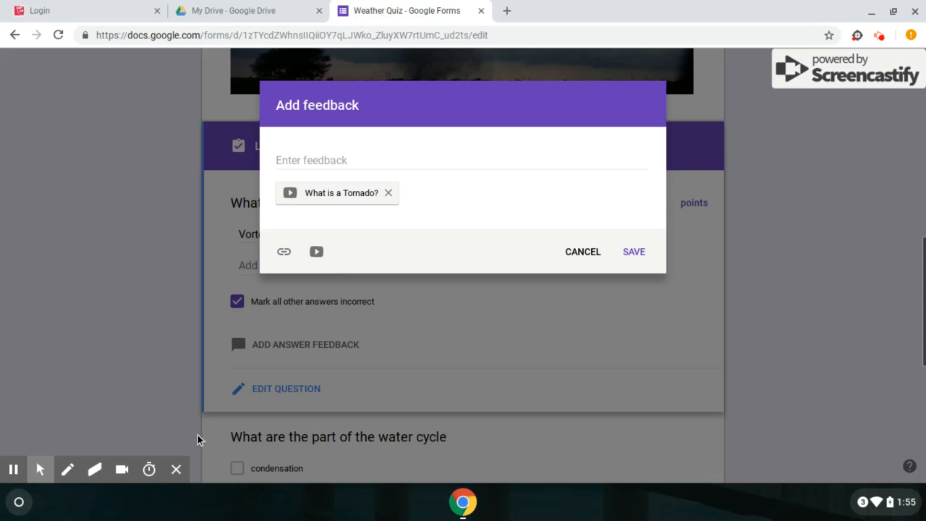
{"action": "left_click", "coordinate": [635, 252]}
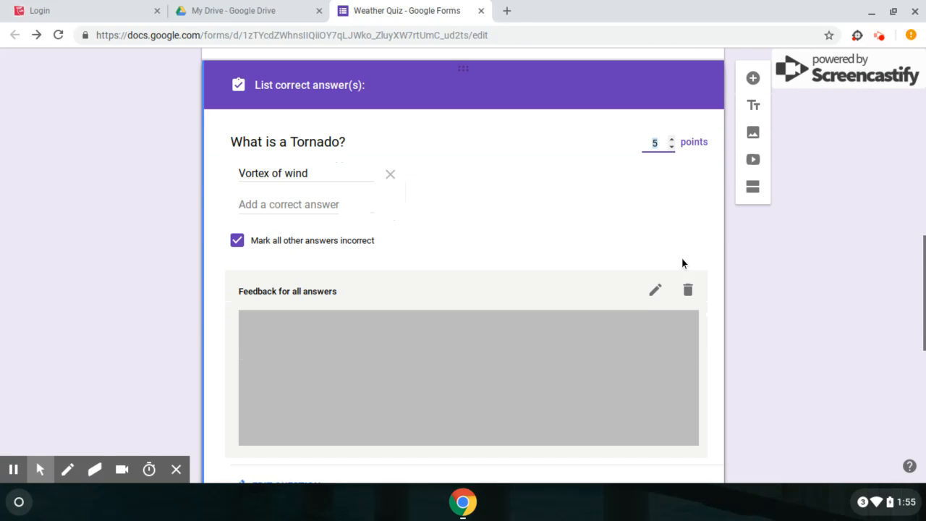
{"action": "scroll", "coordinate": [463, 260], "scroll_direction": "down", "scroll_amount": 6}
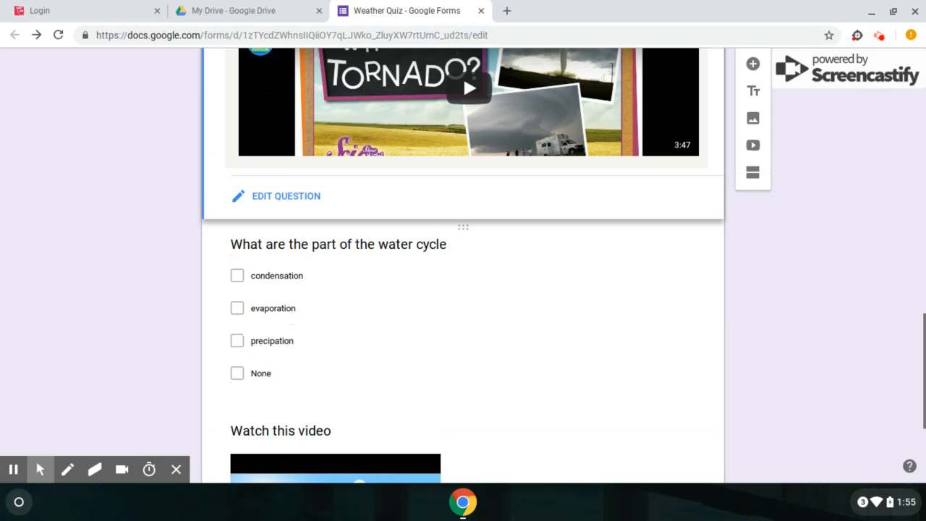
Step: Set the water cycle question's answer key to condensation, evaporation and precipation, worth 3 points
{"action": "left_click", "coordinate": [409, 145]}
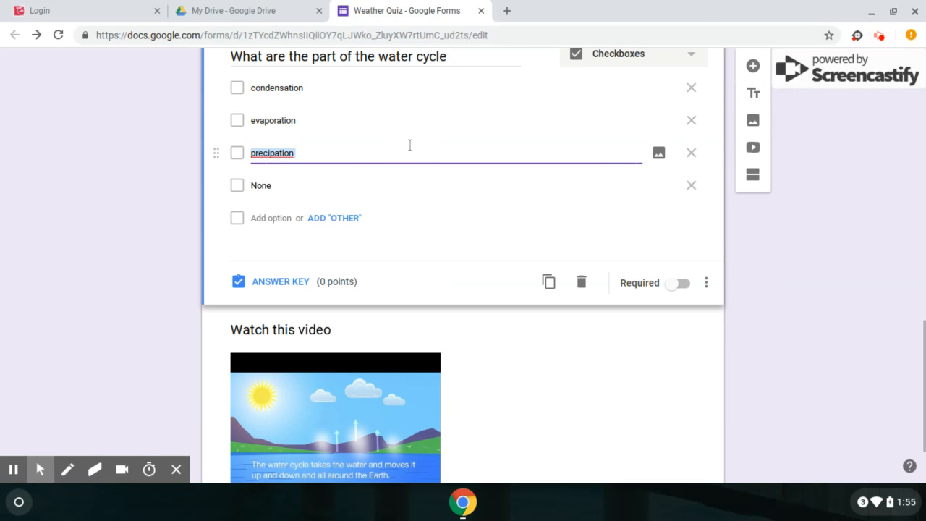
{"action": "left_click", "coordinate": [307, 340]}
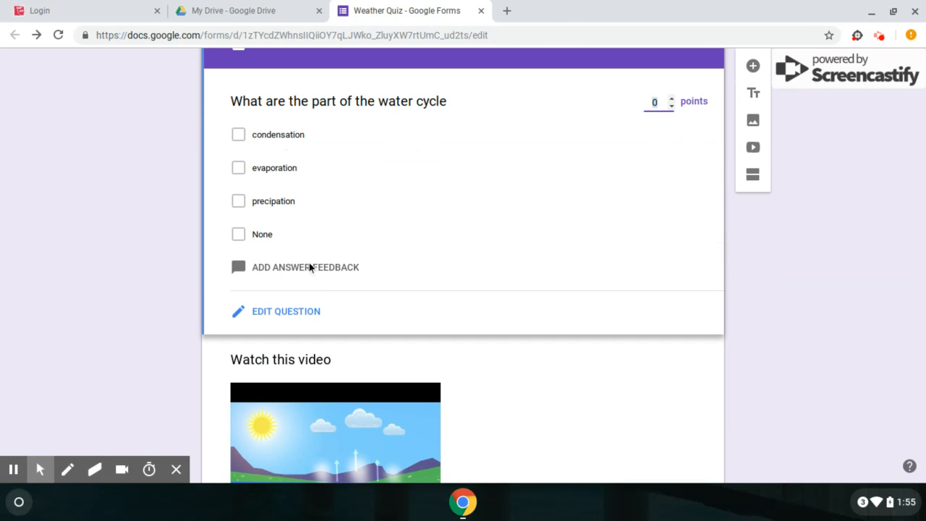
{"action": "left_click", "coordinate": [238, 135]}
{"action": "left_click", "coordinate": [239, 168]}
{"action": "left_click", "coordinate": [238, 201]}
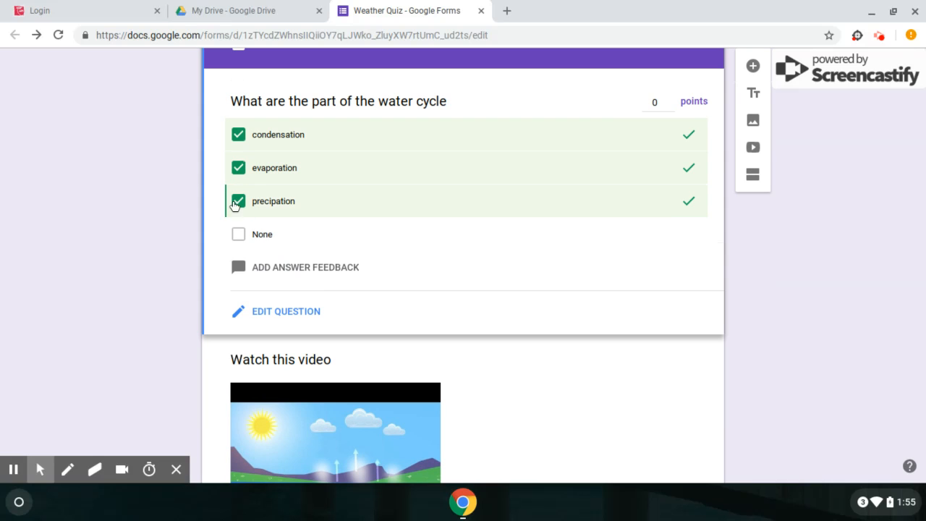
{"action": "left_click", "coordinate": [654, 101]}
{"action": "type", "text": "2"}
{"action": "left_click", "coordinate": [887, 388]}
Step: Preview the quiz as a respondent and look through all its questions, point values and media
{"action": "scroll", "coordinate": [819, 272], "scroll_direction": "down", "scroll_amount": 2}
{"action": "scroll", "coordinate": [820, 276], "scroll_direction": "up", "scroll_amount": 7}
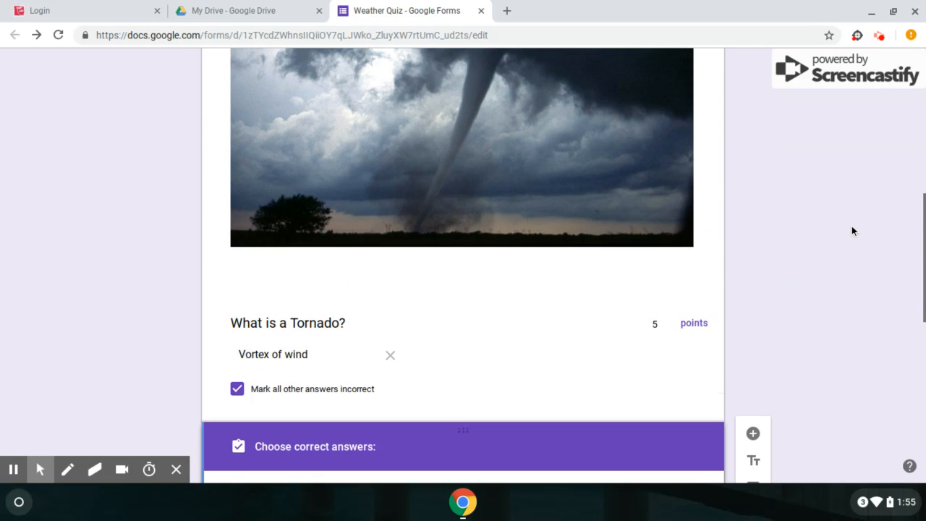
{"action": "scroll", "coordinate": [852, 231], "scroll_direction": "down", "scroll_amount": 5}
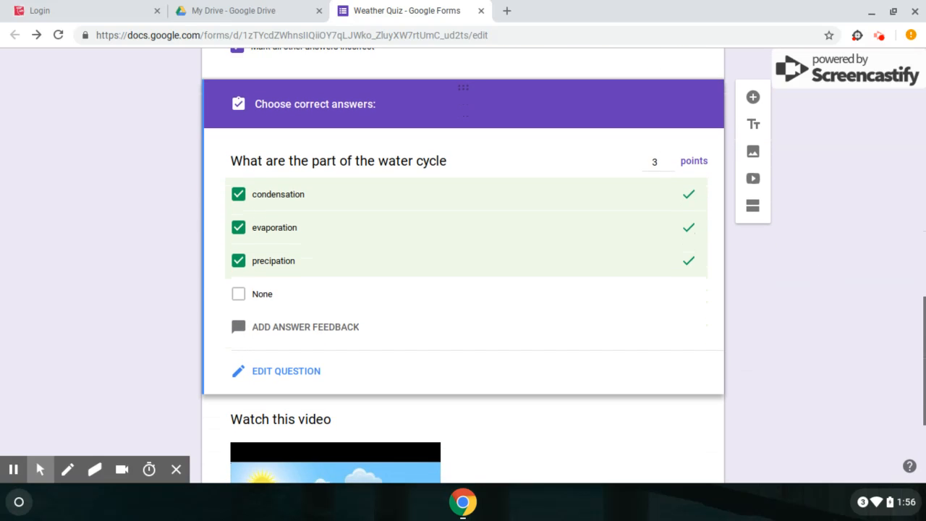
{"action": "scroll", "coordinate": [851, 226], "scroll_direction": "up", "scroll_amount": 10}
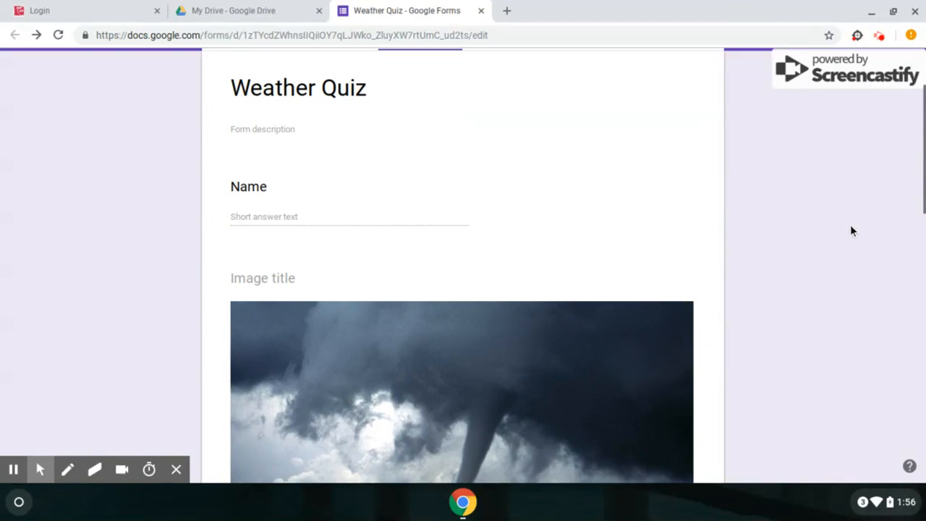
{"action": "scroll", "coordinate": [851, 229], "scroll_direction": "up", "scroll_amount": 2}
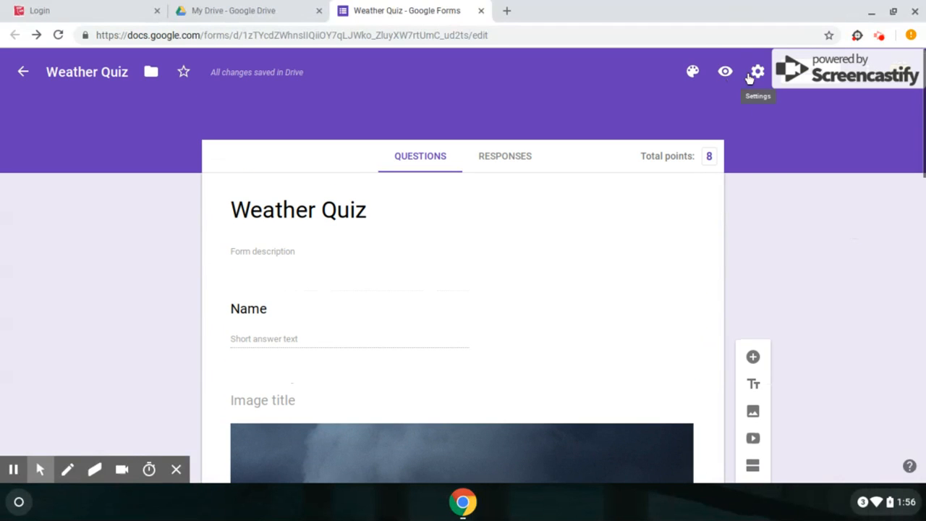
{"action": "left_click", "coordinate": [724, 75]}
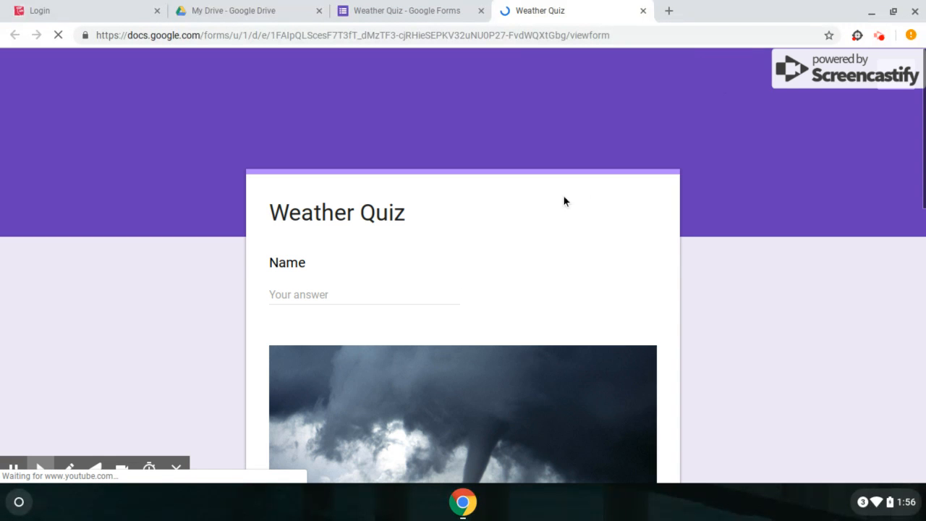
{"action": "scroll", "coordinate": [561, 199], "scroll_direction": "down", "scroll_amount": 6}
{"action": "scroll", "coordinate": [560, 199], "scroll_direction": "down", "scroll_amount": 3}
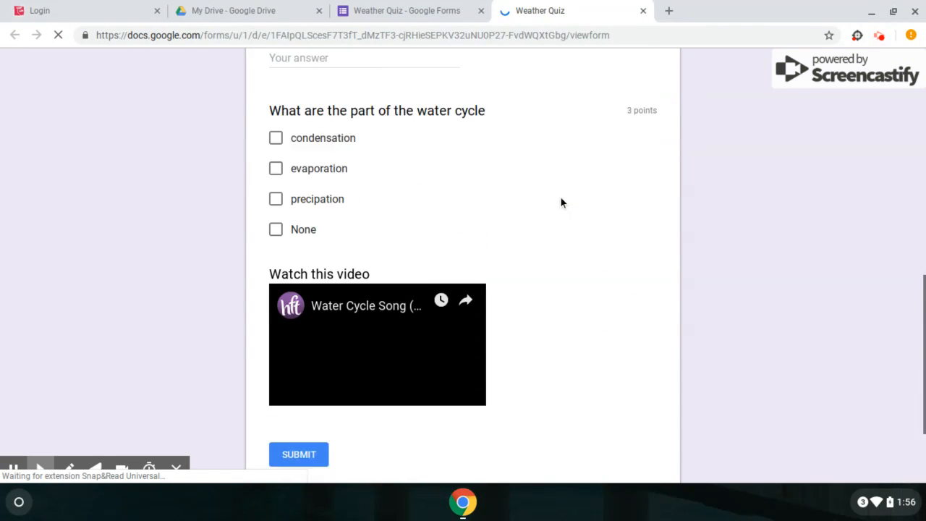
{"action": "scroll", "coordinate": [560, 199], "scroll_direction": "up", "scroll_amount": 2}
{"action": "scroll", "coordinate": [560, 199], "scroll_direction": "down", "scroll_amount": 5}
{"action": "scroll", "coordinate": [560, 199], "scroll_direction": "up", "scroll_amount": 9}
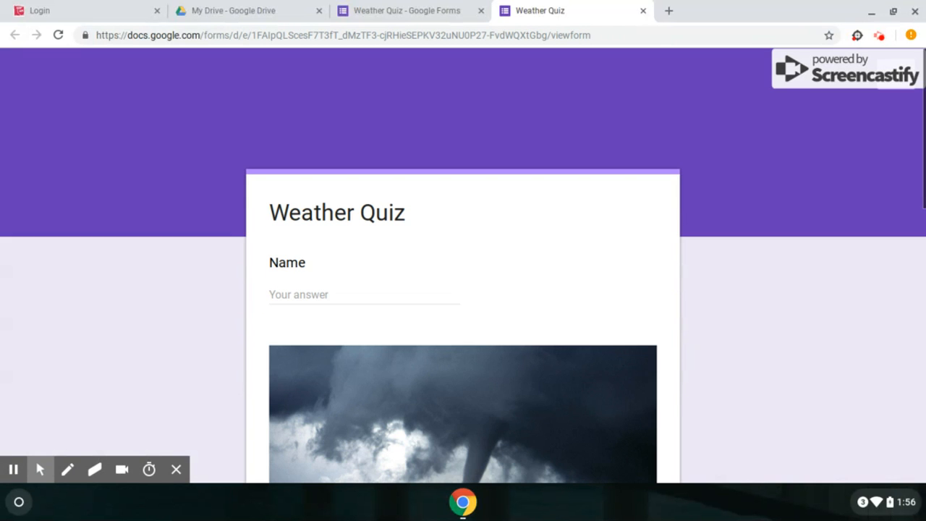
Step: Enter the respondent's first name in the Name question of the quiz preview
{"action": "left_click", "coordinate": [302, 289]}
{"action": "type", "text": "Kri"}
{"action": "key", "text": "BackSpace"}
{"action": "key", "text": "BackSpace"}
{"action": "type", "text": "a"}
{"action": "key", "text": "BackSpace"}
{"action": "key", "text": "BackSpace"}
{"action": "type", "text": "ari"}
Step: Answer the question "What is a Tornado?" with "Wind"
{"action": "scroll", "coordinate": [348, 327], "scroll_direction": "down", "scroll_amount": 1}
{"action": "scroll", "coordinate": [347, 326], "scroll_direction": "down", "scroll_amount": 3}
{"action": "left_click", "coordinate": [331, 316]}
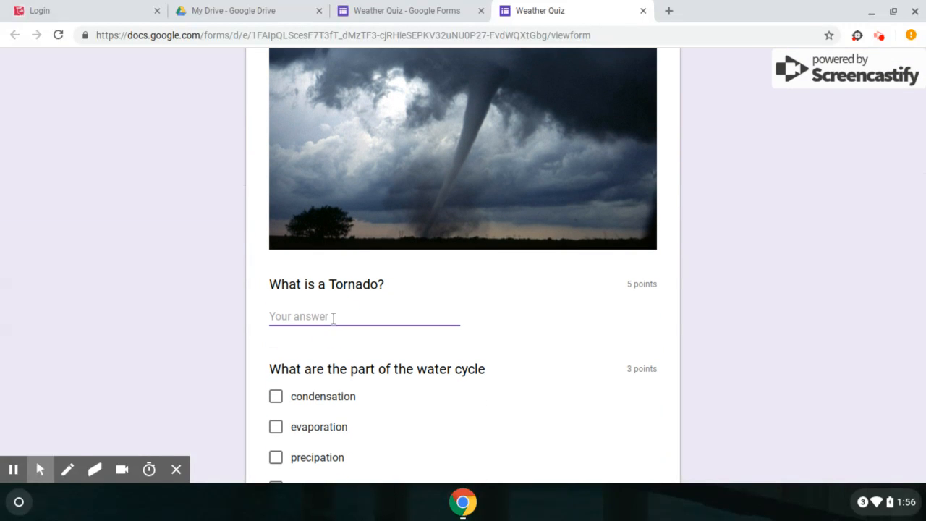
{"action": "type", "text": "Wind"}
Step: Choose condensation, precipation and None for the water cycle question and submit the quiz
{"action": "left_click", "coordinate": [285, 403]}
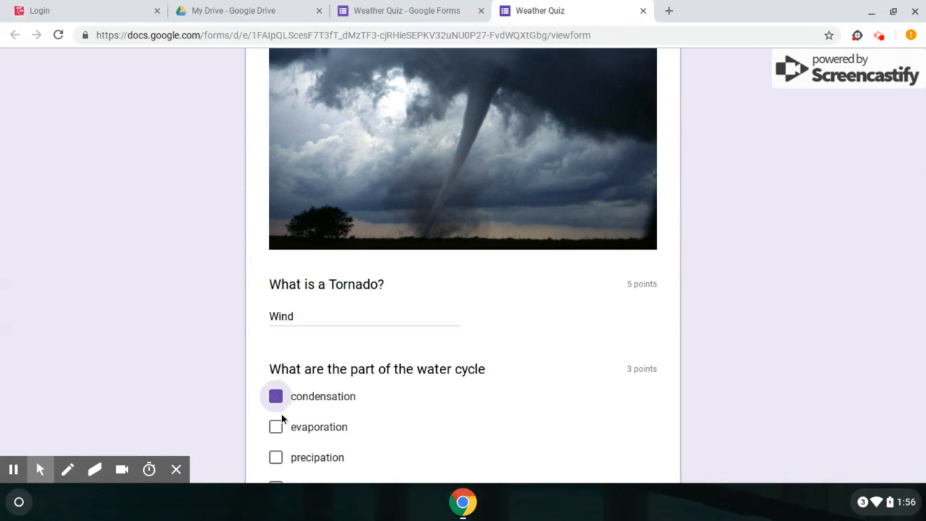
{"action": "left_click", "coordinate": [277, 458]}
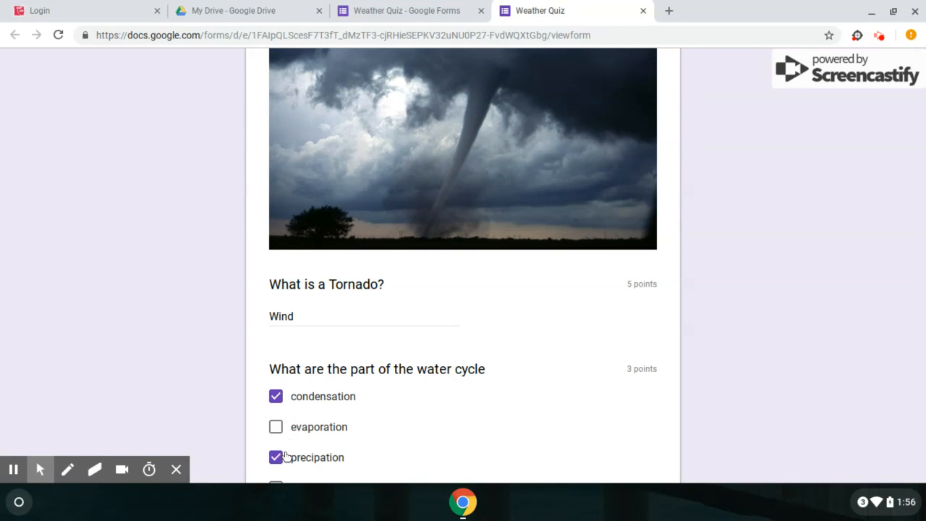
{"action": "scroll", "coordinate": [278, 456], "scroll_direction": "down", "scroll_amount": 1}
{"action": "left_click", "coordinate": [276, 435]}
{"action": "scroll", "coordinate": [277, 438], "scroll_direction": "down", "scroll_amount": 2}
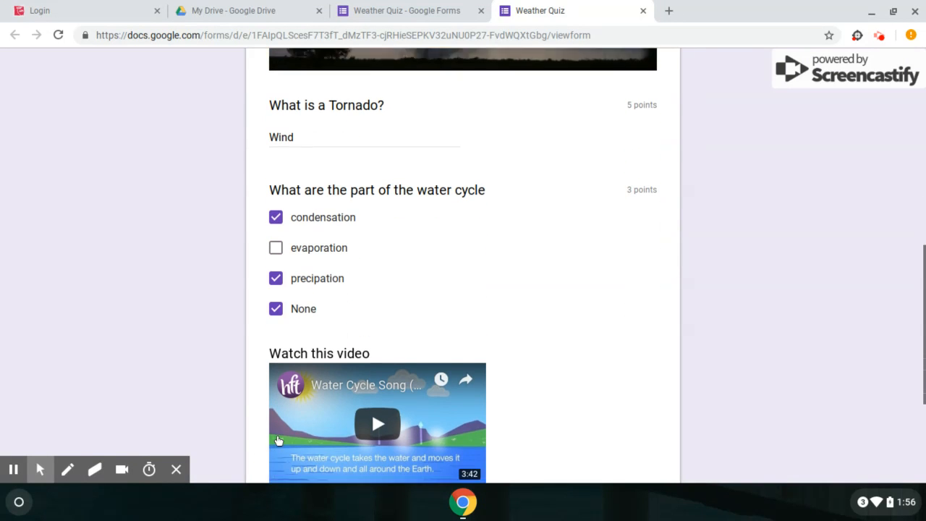
{"action": "scroll", "coordinate": [432, 269], "scroll_direction": "down", "scroll_amount": 2}
{"action": "scroll", "coordinate": [433, 273], "scroll_direction": "down", "scroll_amount": 1}
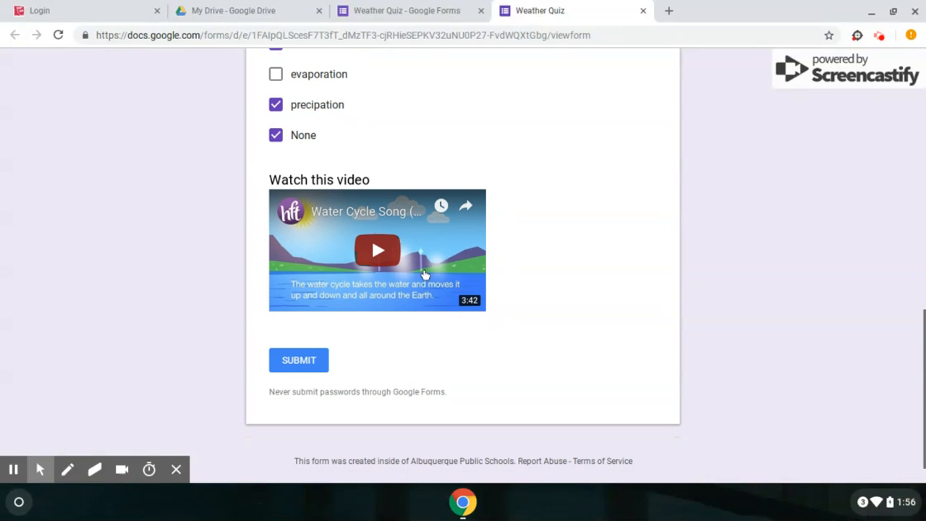
{"action": "left_click", "coordinate": [307, 358]}
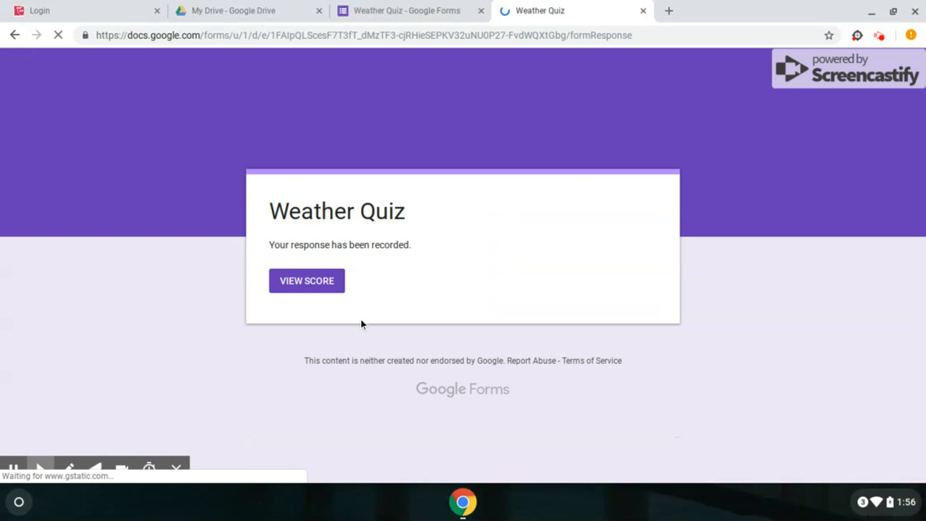
Step: View the score of the submitted quiz and examine each question's grading, correct answer and feedback
{"action": "left_click", "coordinate": [324, 284]}
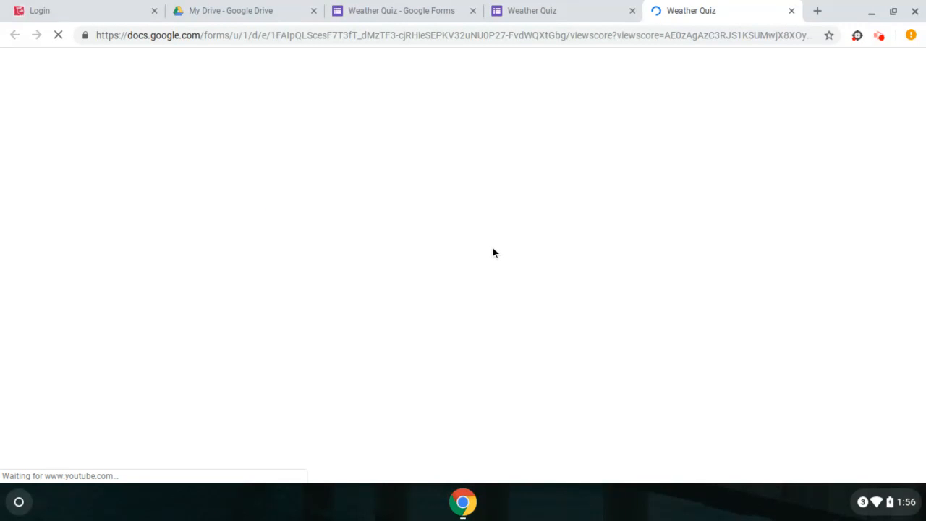
{"action": "scroll", "coordinate": [493, 248], "scroll_direction": "down", "scroll_amount": 6}
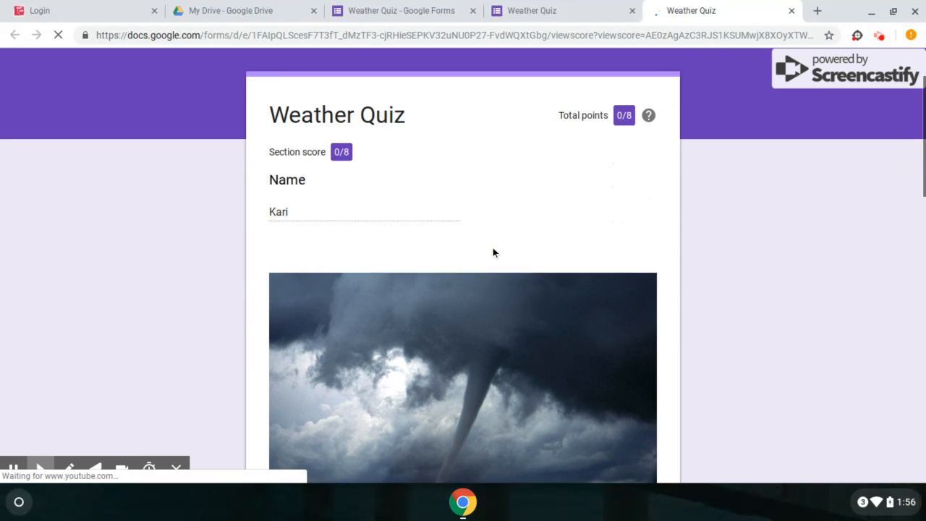
{"action": "scroll", "coordinate": [463, 290], "scroll_direction": "down", "scroll_amount": 4}
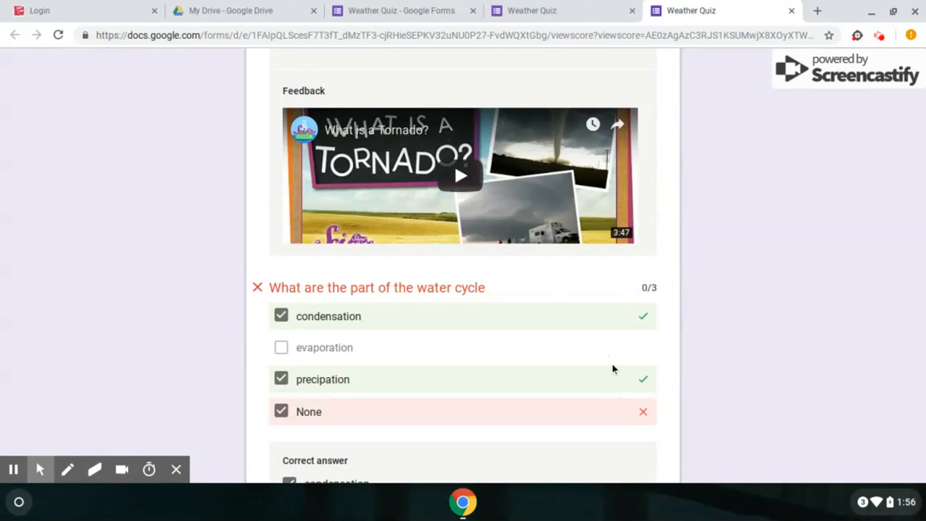
{"action": "scroll", "coordinate": [620, 289], "scroll_direction": "down", "scroll_amount": 3}
{"action": "scroll", "coordinate": [625, 271], "scroll_direction": "up", "scroll_amount": 8}
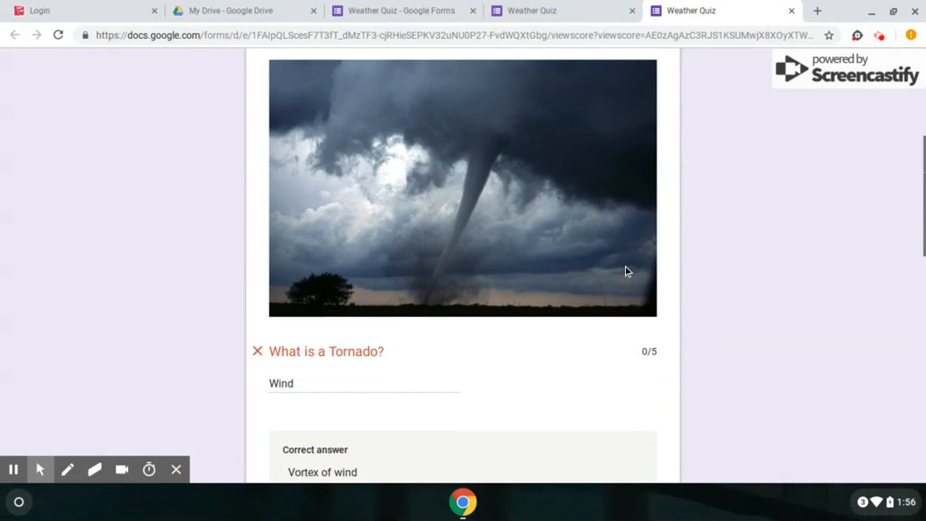
{"action": "scroll", "coordinate": [625, 268], "scroll_direction": "down", "scroll_amount": 3}
{"action": "scroll", "coordinate": [626, 267], "scroll_direction": "down", "scroll_amount": 2}
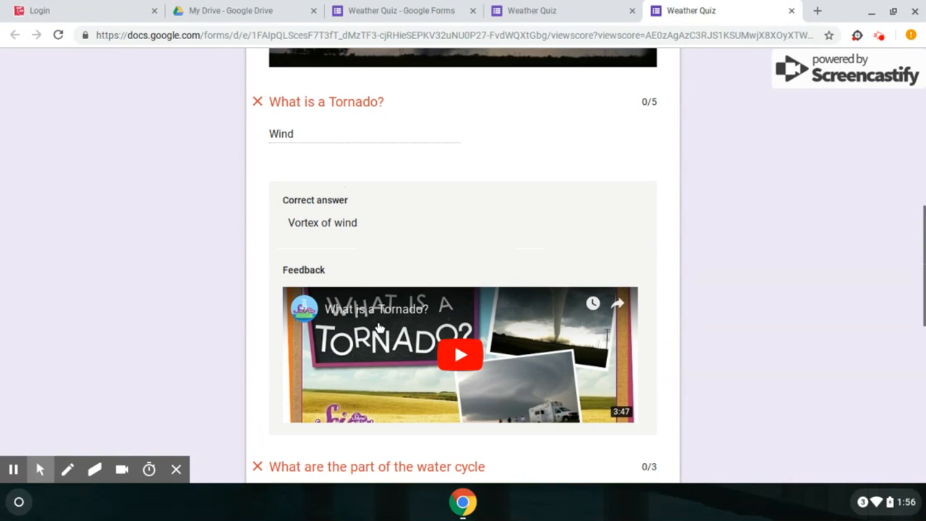
{"action": "scroll", "coordinate": [550, 312], "scroll_direction": "down", "scroll_amount": 8}
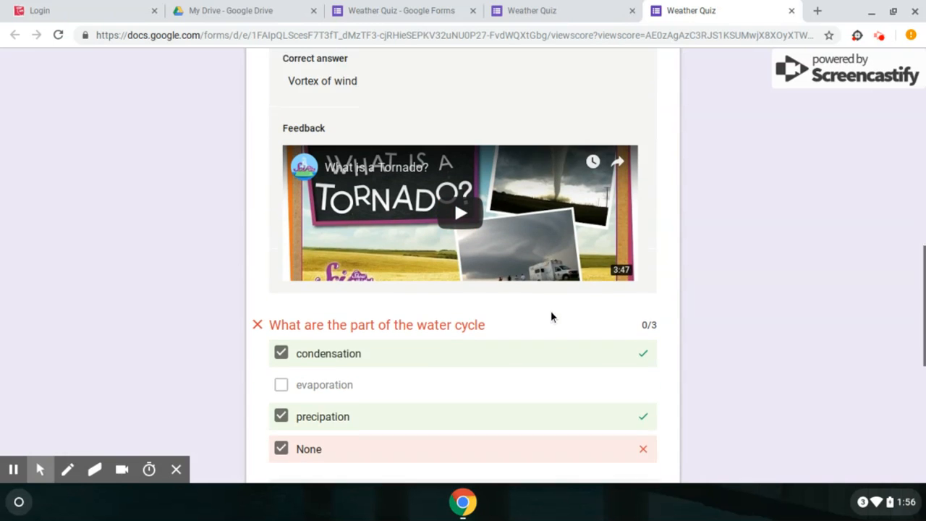
{"action": "scroll", "coordinate": [550, 317], "scroll_direction": "up", "scroll_amount": 20}
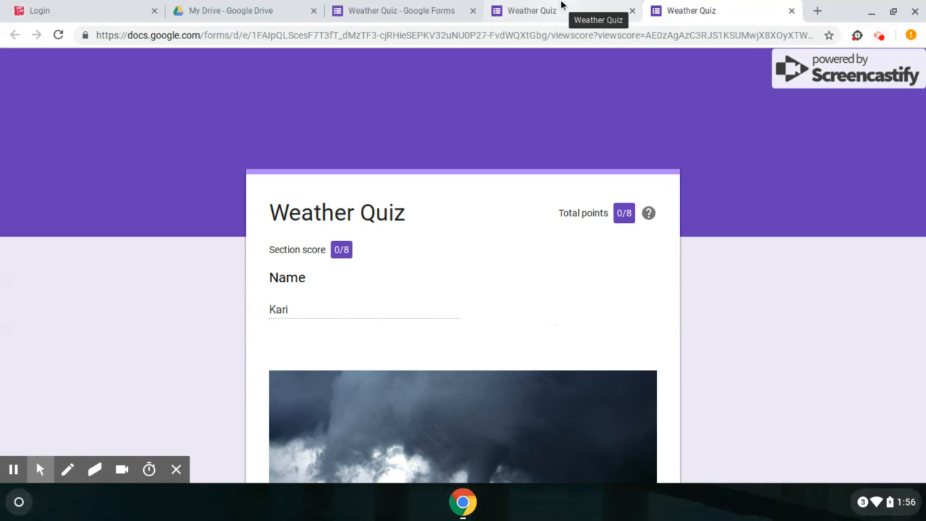
Step: Return to the quiz editor and examine the responses as a summary and as an individual response
{"action": "left_click", "coordinate": [561, 5]}
{"action": "left_click", "coordinate": [413, 8]}
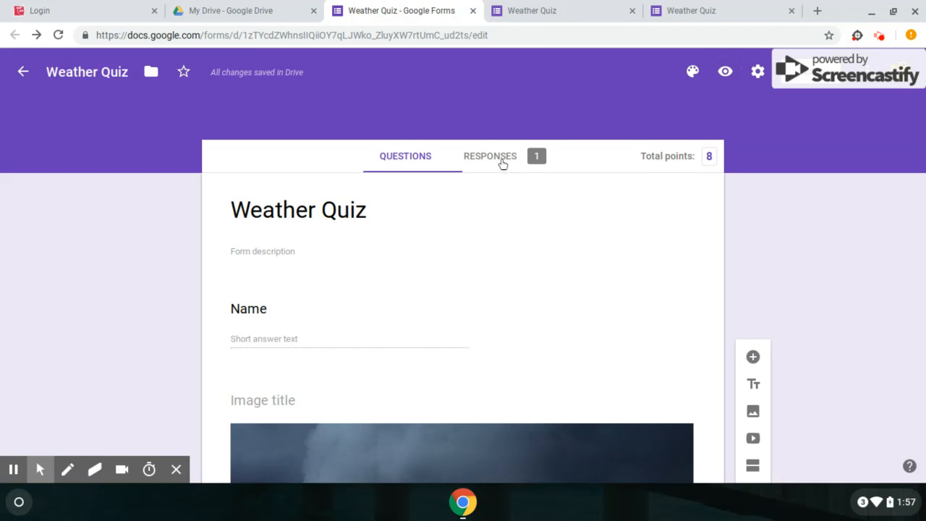
{"action": "left_click", "coordinate": [503, 166]}
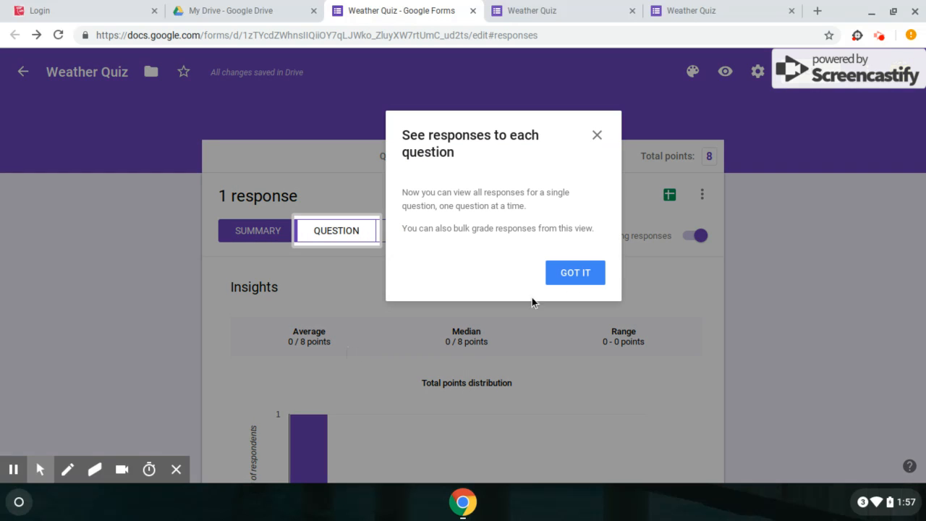
{"action": "left_click", "coordinate": [598, 141]}
{"action": "scroll", "coordinate": [334, 429], "scroll_direction": "down", "scroll_amount": 2}
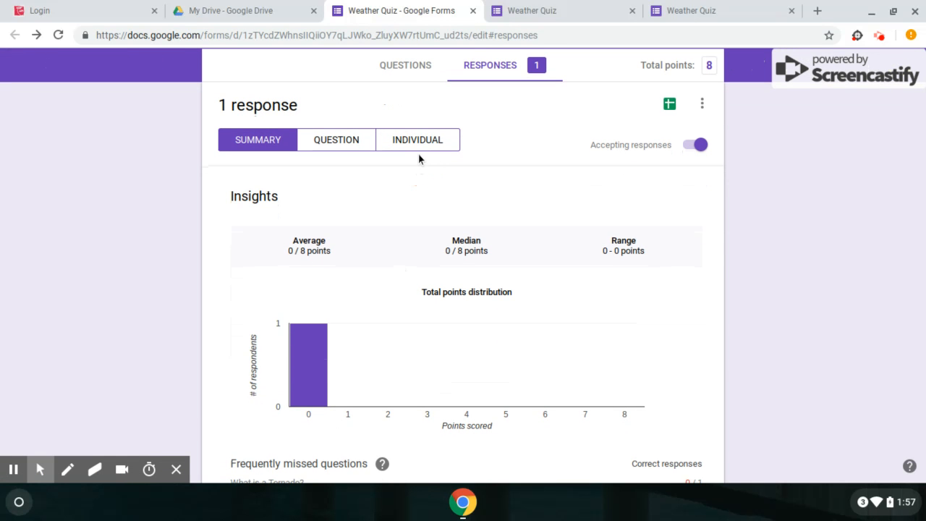
{"action": "left_click", "coordinate": [419, 144]}
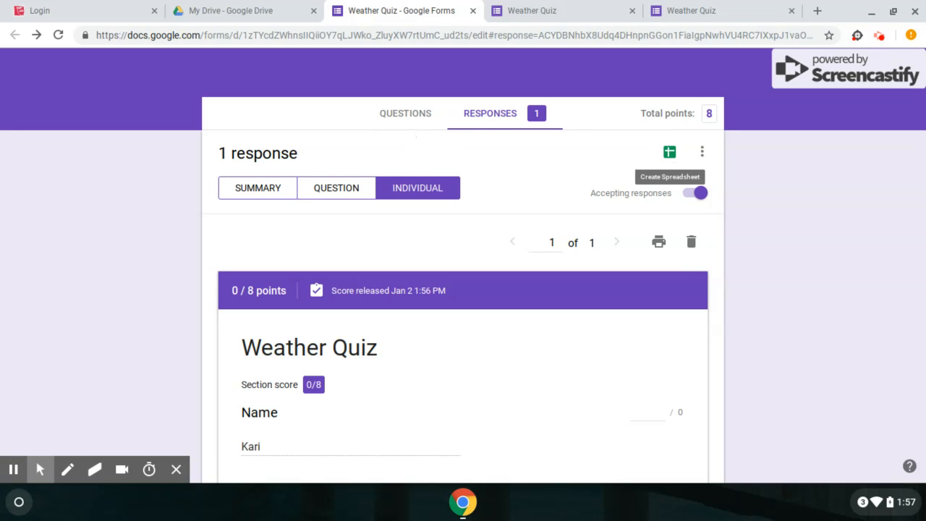
Step: Create a new spreadsheet named "Weather Quiz (Responses)" as the response destination and return to the form
{"action": "left_click", "coordinate": [668, 154]}
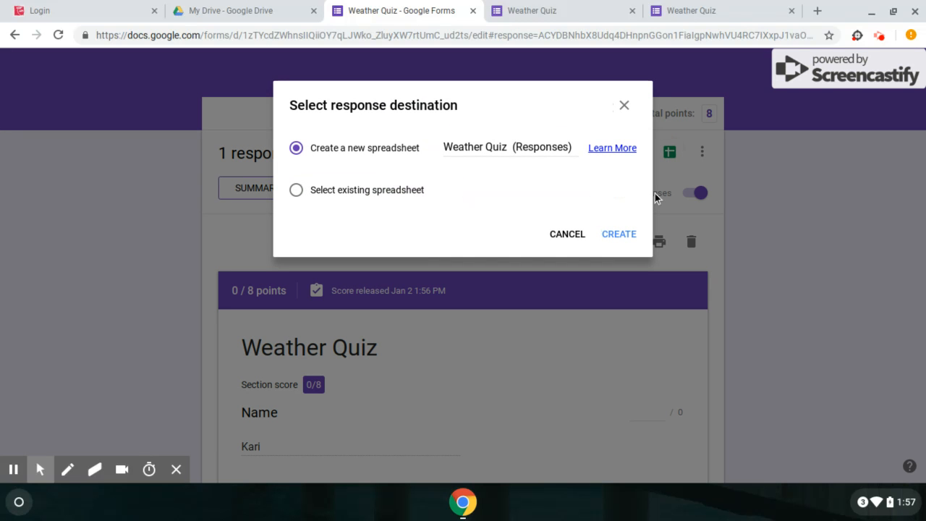
{"action": "left_click", "coordinate": [625, 236]}
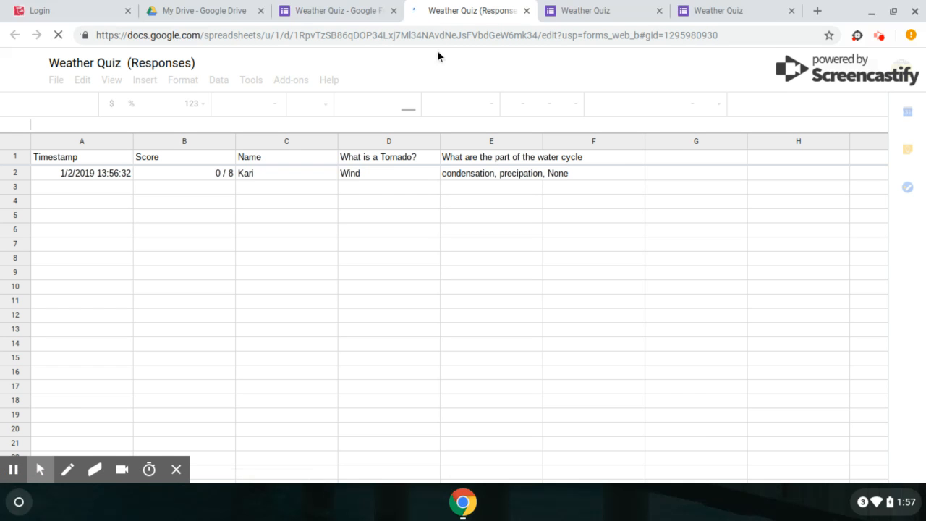
{"action": "left_click", "coordinate": [354, 12]}
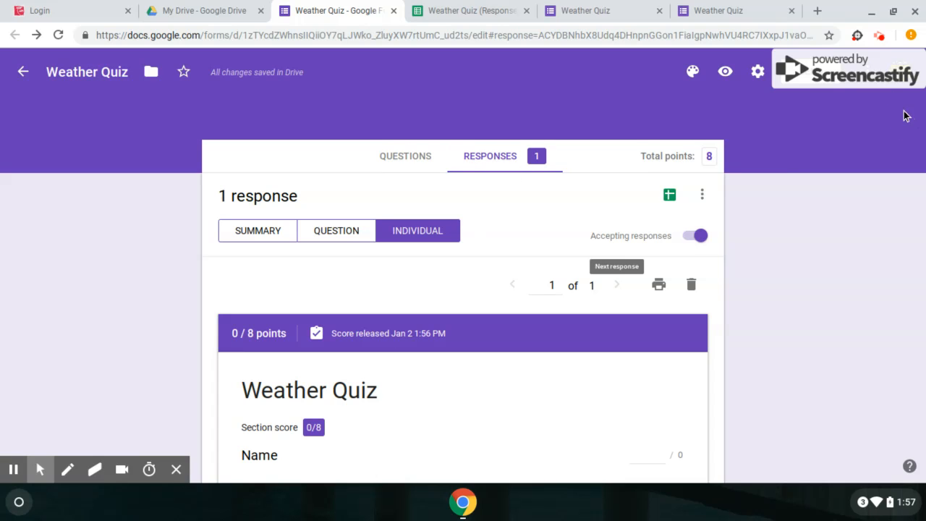
Step: View the quiz's sharing link with the URL shortened in the send options and close them without sending
{"action": "left_click", "coordinate": [879, 35]}
{"action": "left_click", "coordinate": [801, 75]}
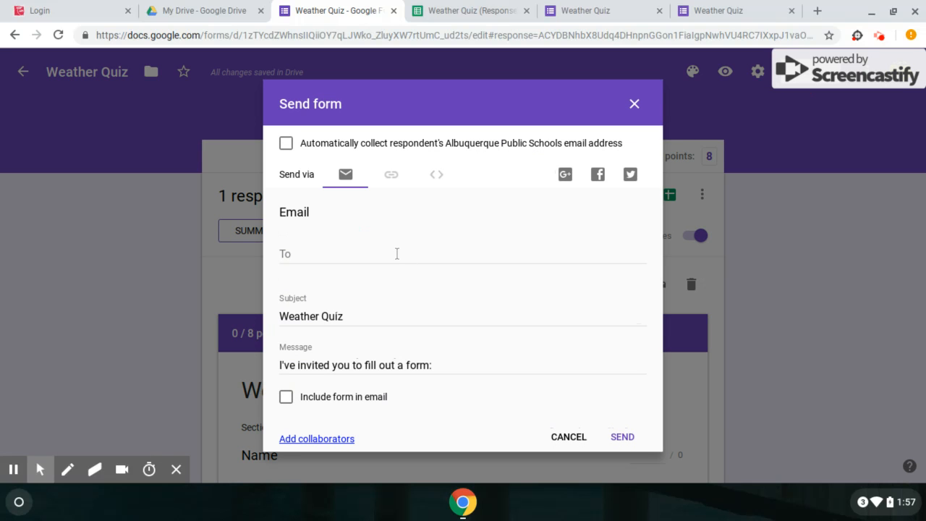
{"action": "left_click", "coordinate": [384, 177]}
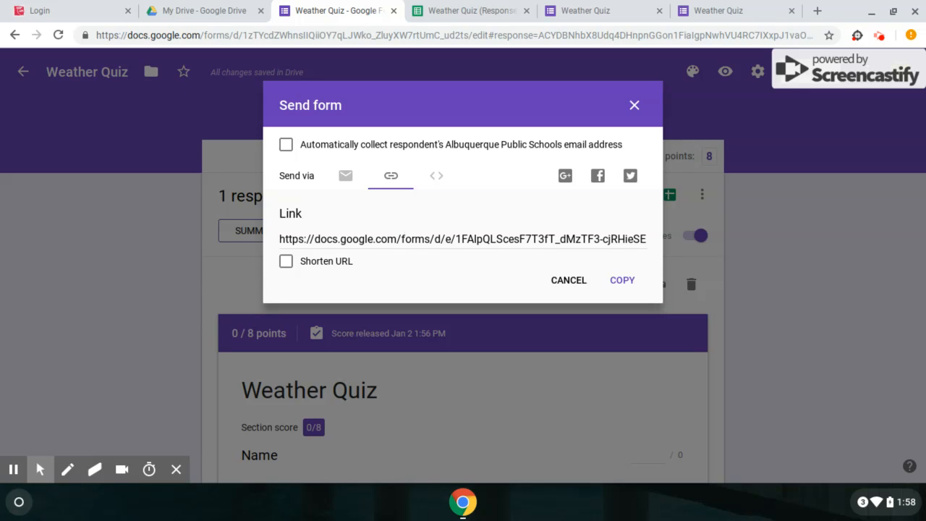
{"action": "left_click", "coordinate": [287, 262]}
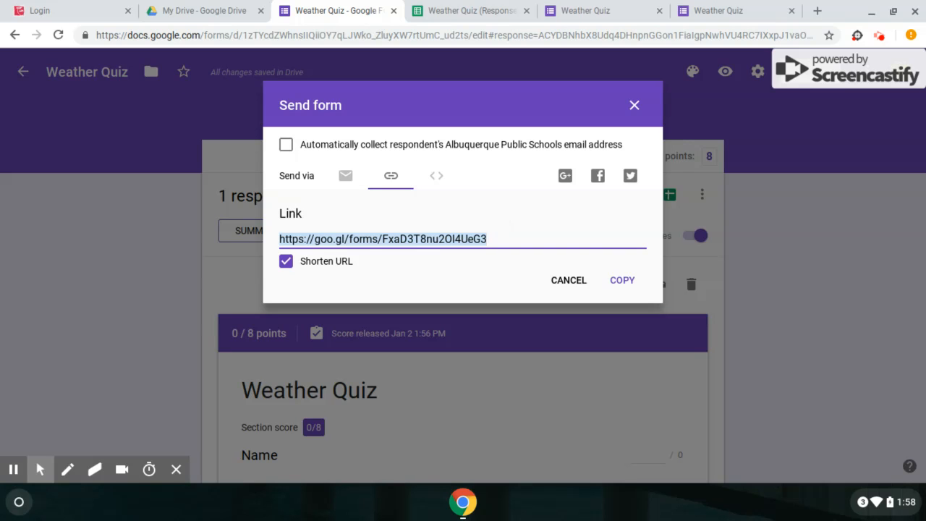
{"action": "left_click", "coordinate": [569, 282]}
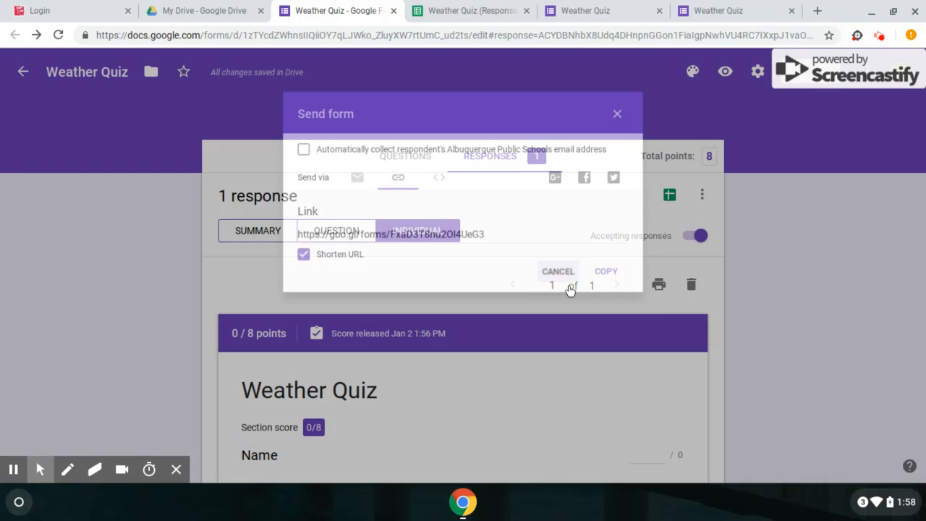
{"action": "left_click", "coordinate": [880, 40]}
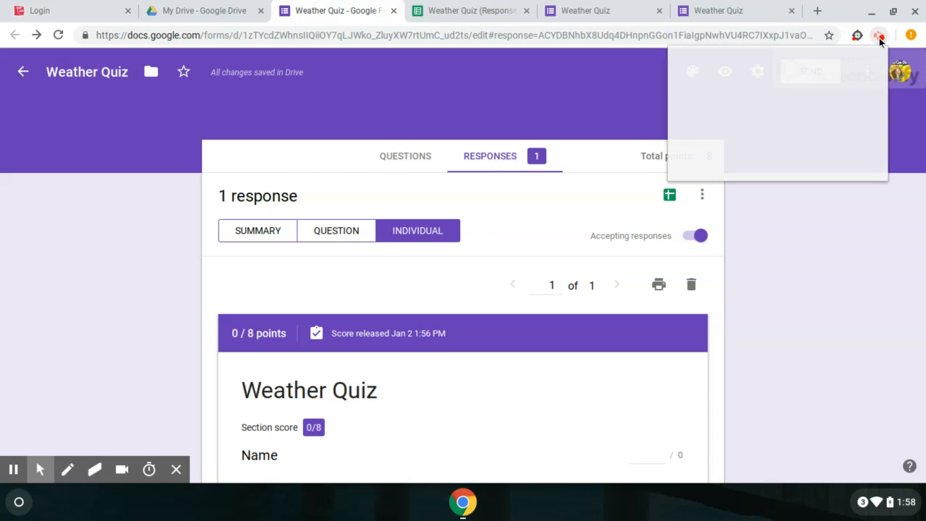